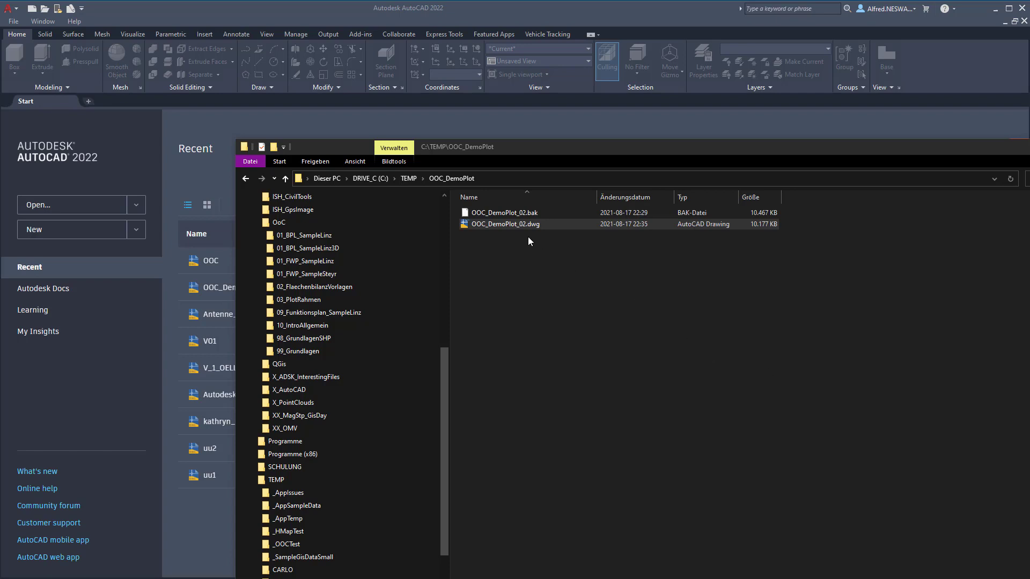
Drag OOC_DemoPlot_02.dwg from the OOC_DemoPlot folder into AutoCAD to open it
mouse_move(501, 224)
left_mouse_down()
mouse_move(461, 236)
mouse_move(180, 536)
mouse_move(204, 509)
left_mouse_up()
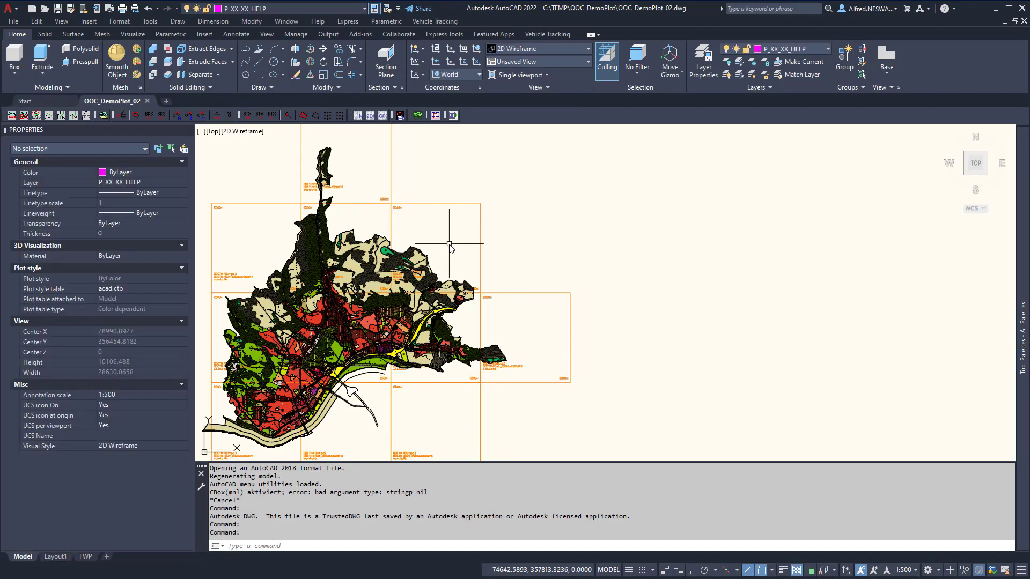
Crossing-select the upper-left sheet area (382 objects), review its object types in Properties, then deselect
mouse_move(505, 244)
middle_mouse_down()
mouse_move(616, 244)
mouse_move(610, 237)
middle_mouse_up()
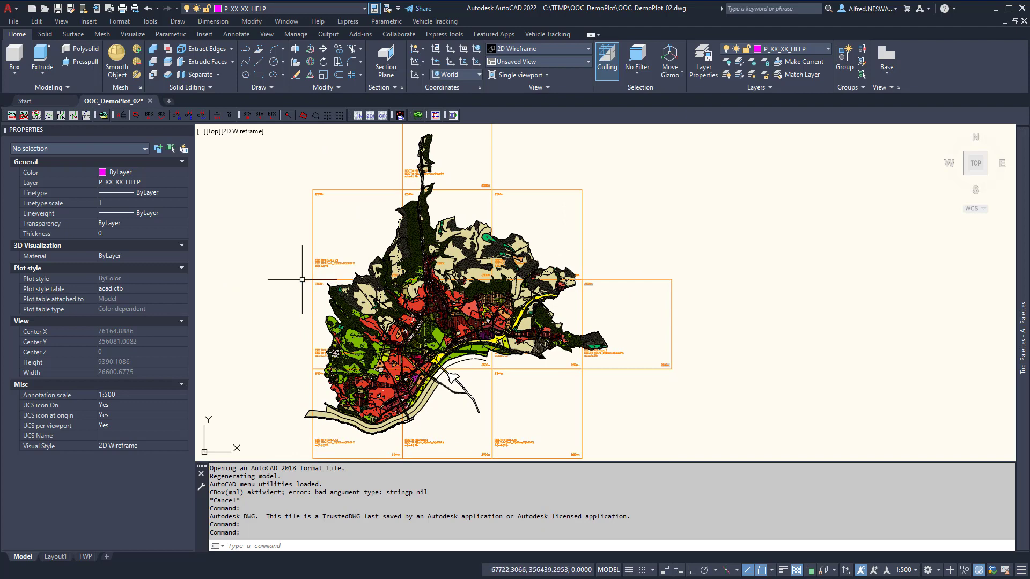
left_click(455, 157)
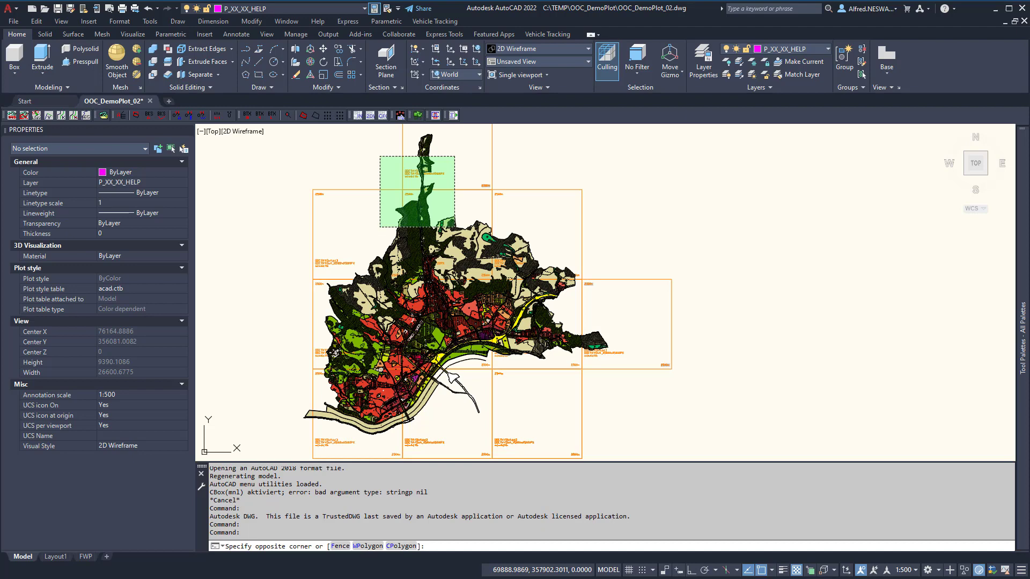
left_click(379, 227)
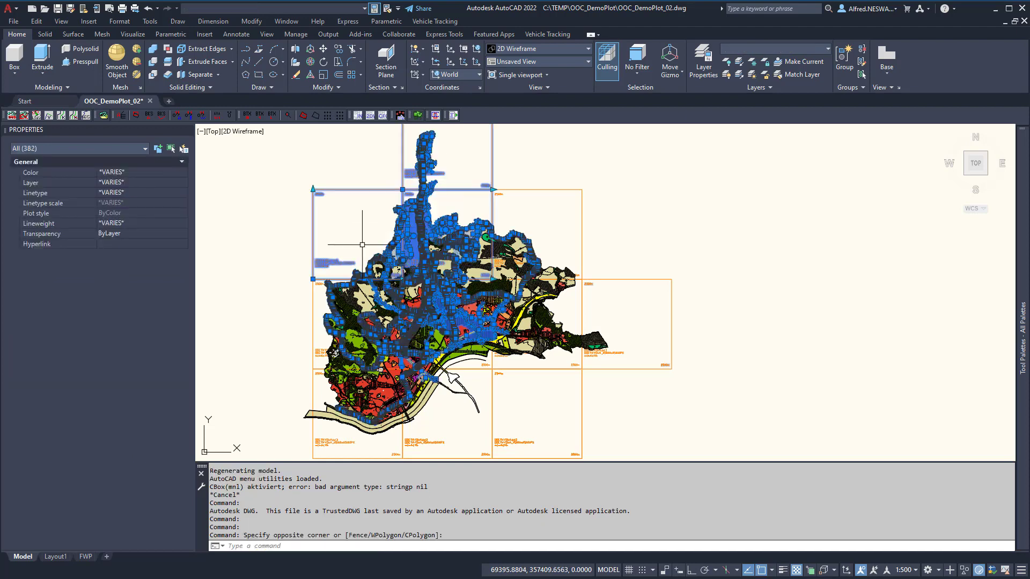
left_click(68, 153)
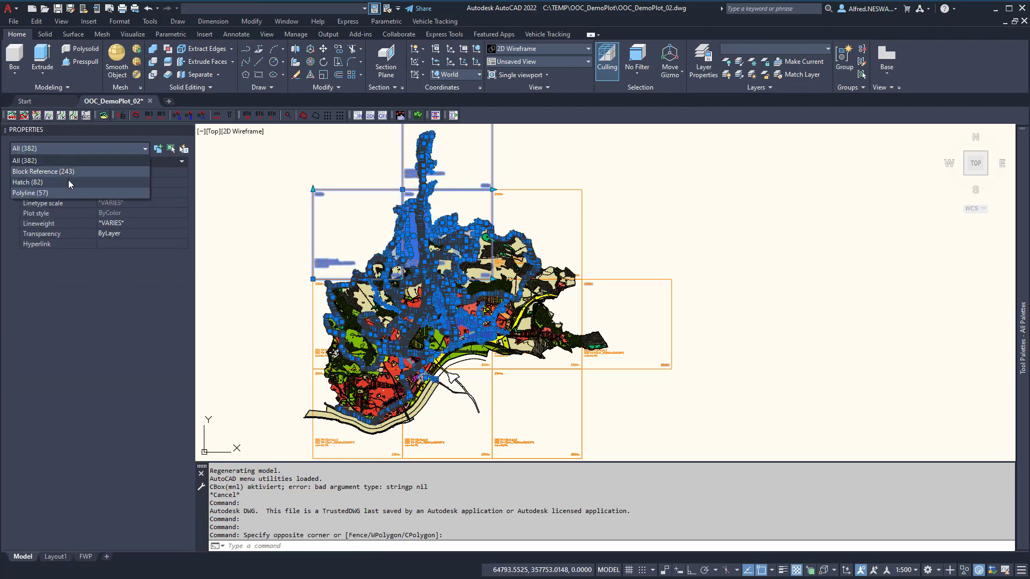
key("Escape")
key("Escape")
key("Escape")
key("Escape")
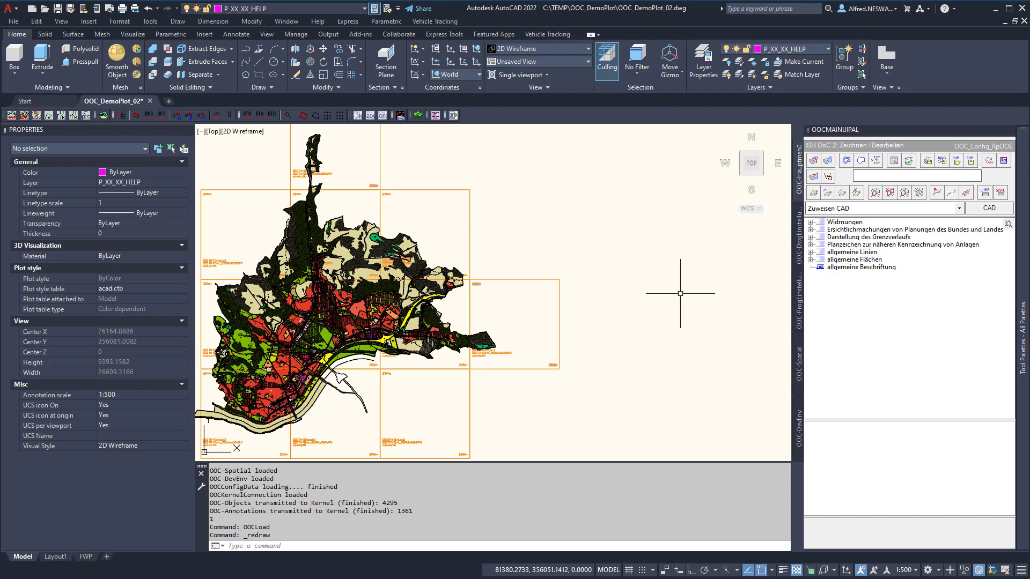
Recentre the zoning plan beside the OOC palette and check the layer list without changing anything
mouse_move(524, 252)
middle_mouse_down()
mouse_move(593, 255)
mouse_move(621, 238)
middle_mouse_up()
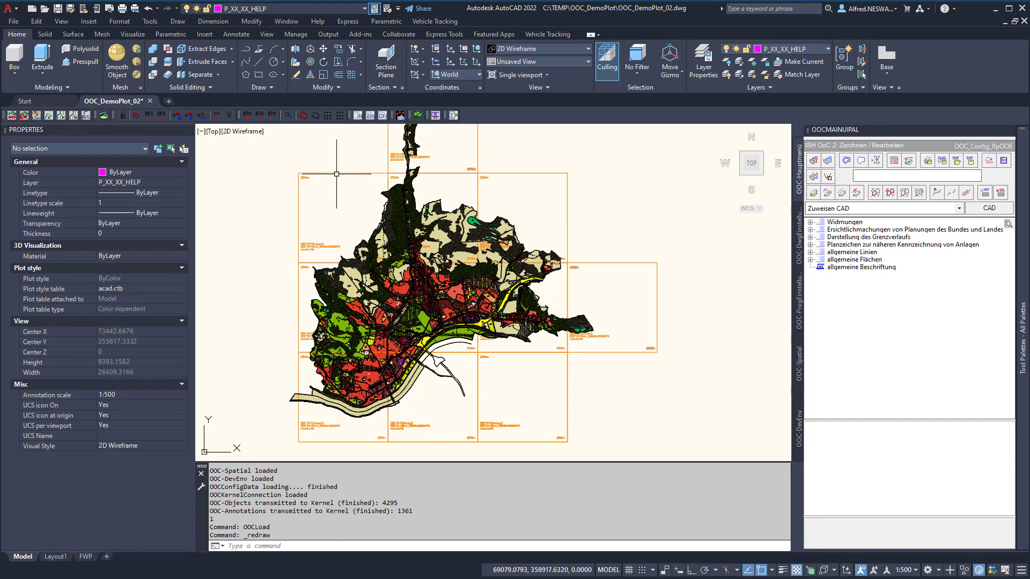
left_click(303, 9)
left_click(302, 9)
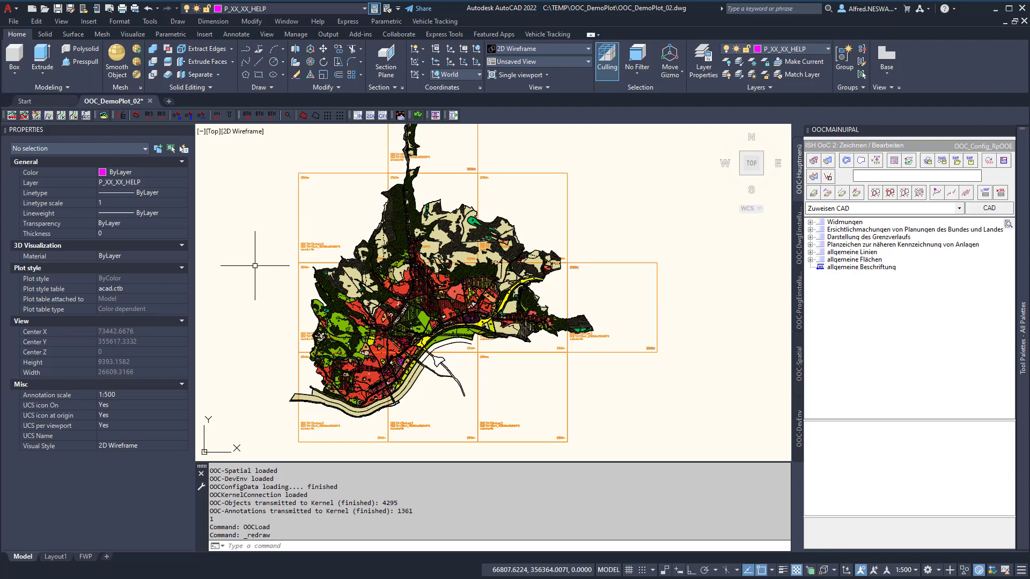
Filter the Layer Properties Manager to show only the OOC_PlotBorders layers
type("LA")
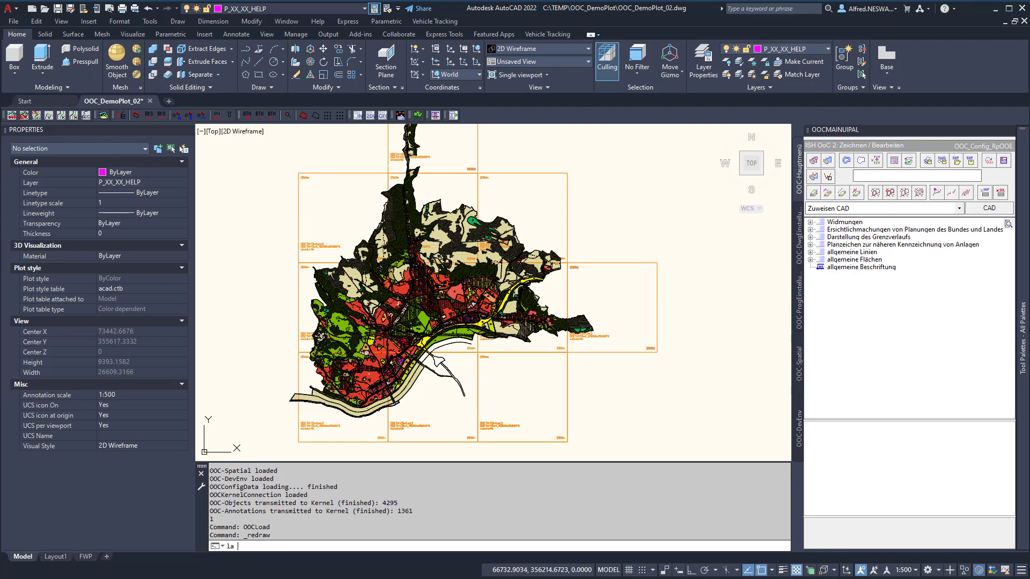
key("Return")
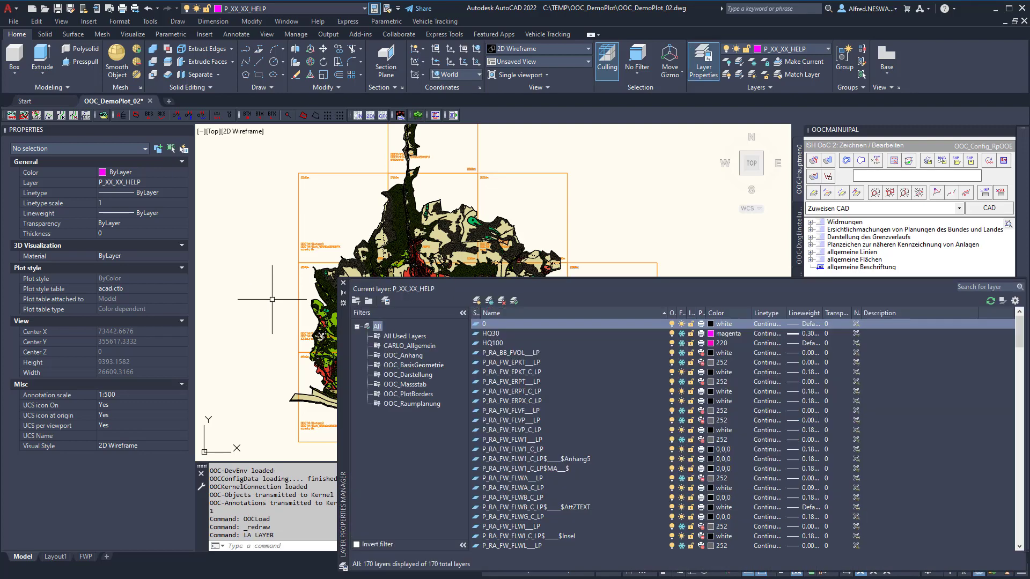
left_click(397, 394)
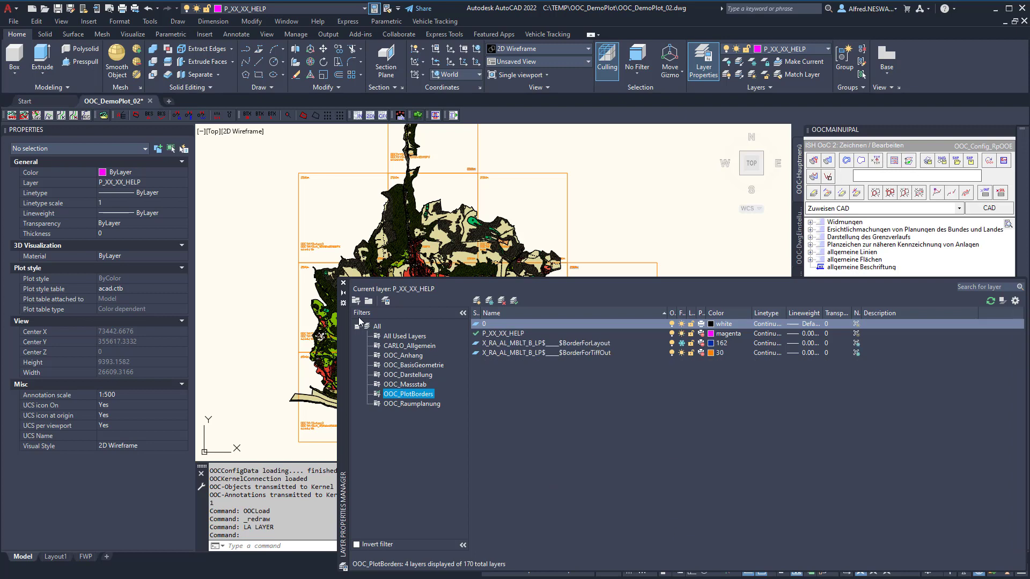
left_click(343, 284)
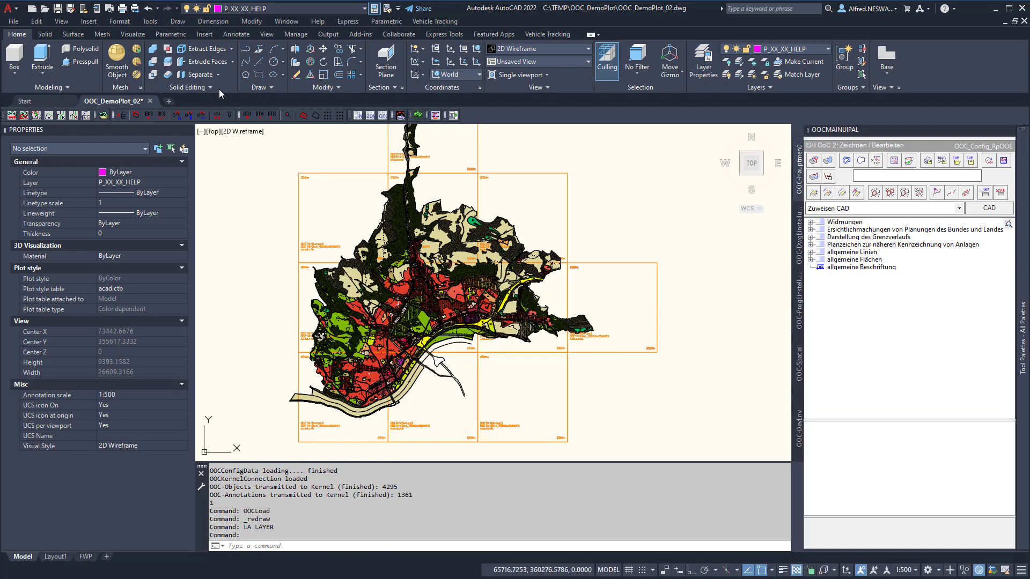
Thaw the BorderForLayout layer, freeze BorderForTiffOut, and select the upper-left plot-border block
left_click(291, 8)
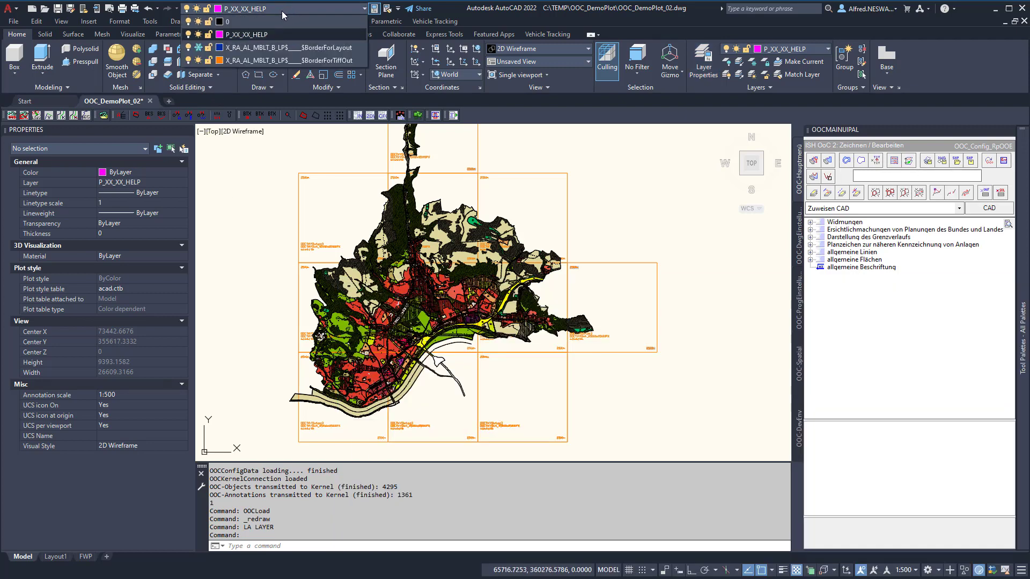
left_click(199, 48)
left_click(198, 60)
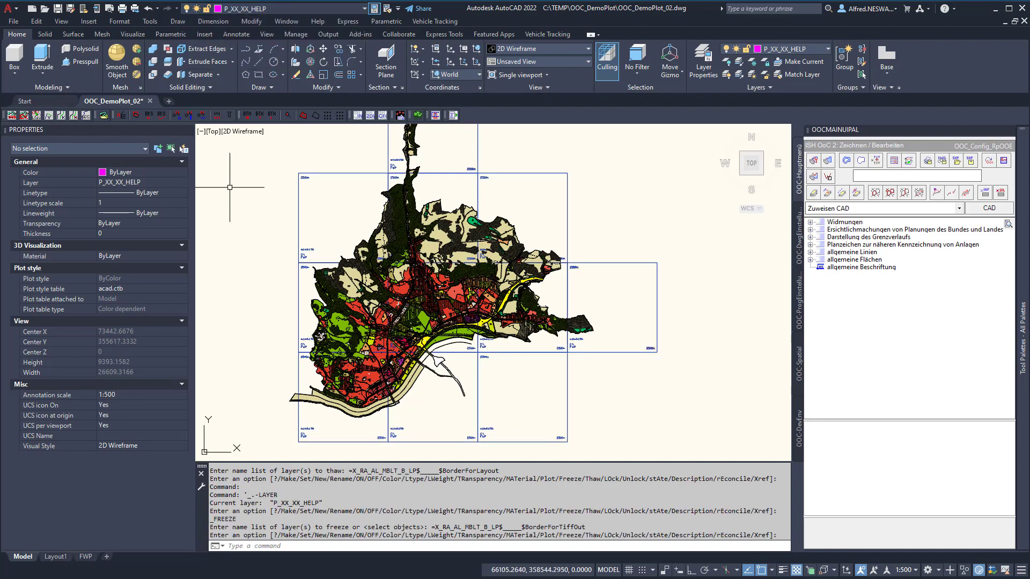
left_click(321, 173)
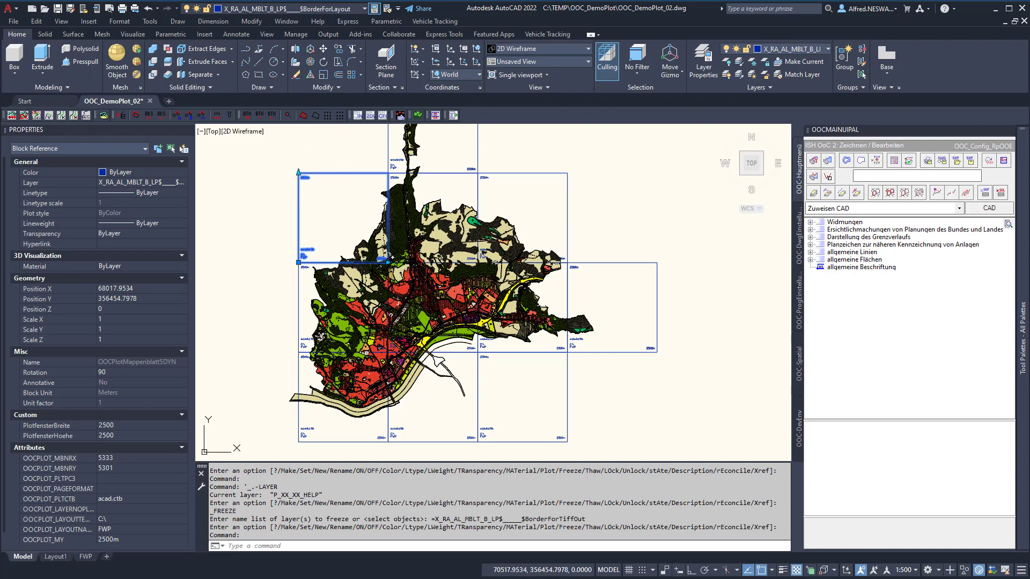
left_click(118, 469)
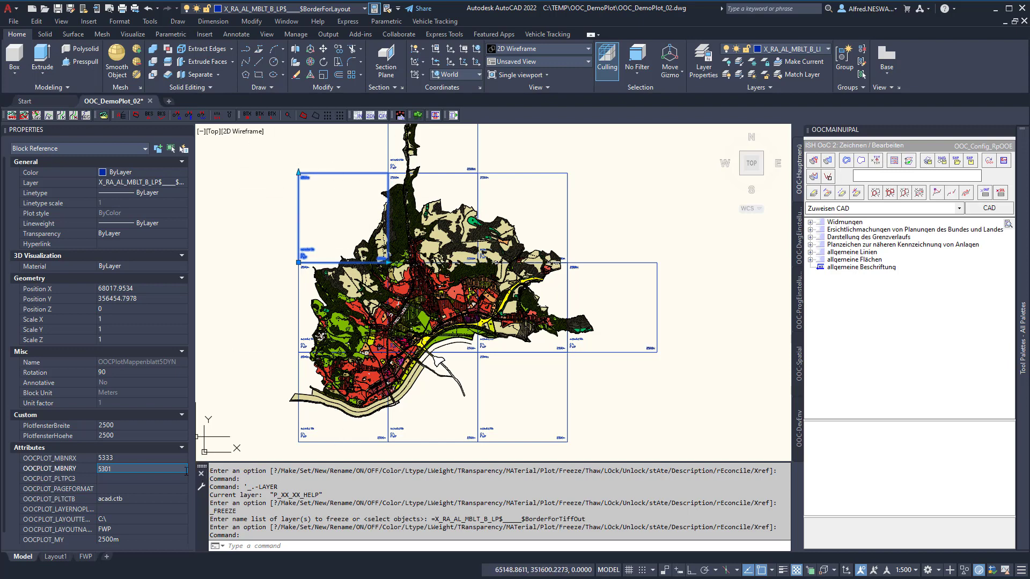
left_click(117, 529)
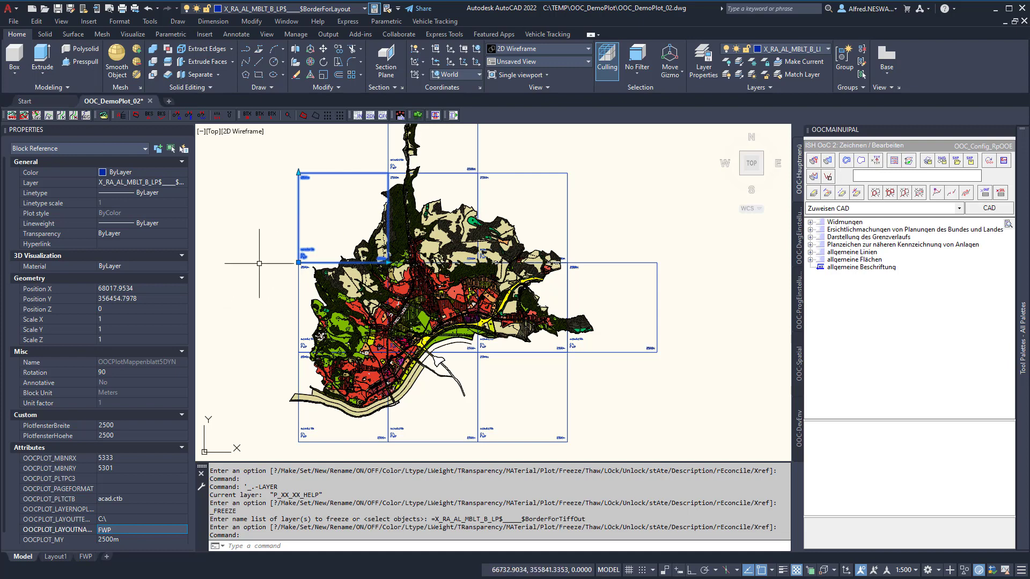
left_click(298, 311)
left_click(297, 401)
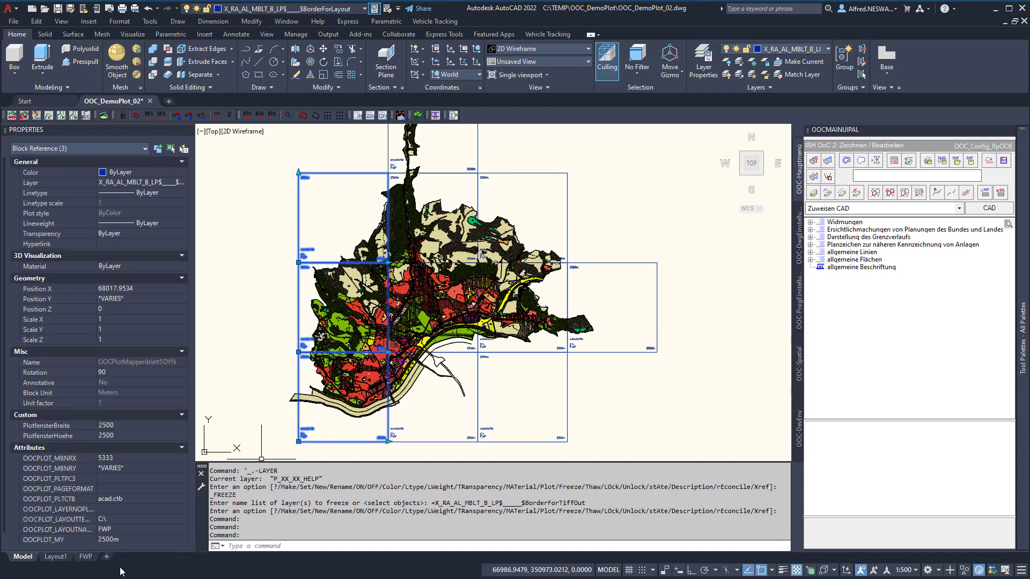
left_click(139, 530)
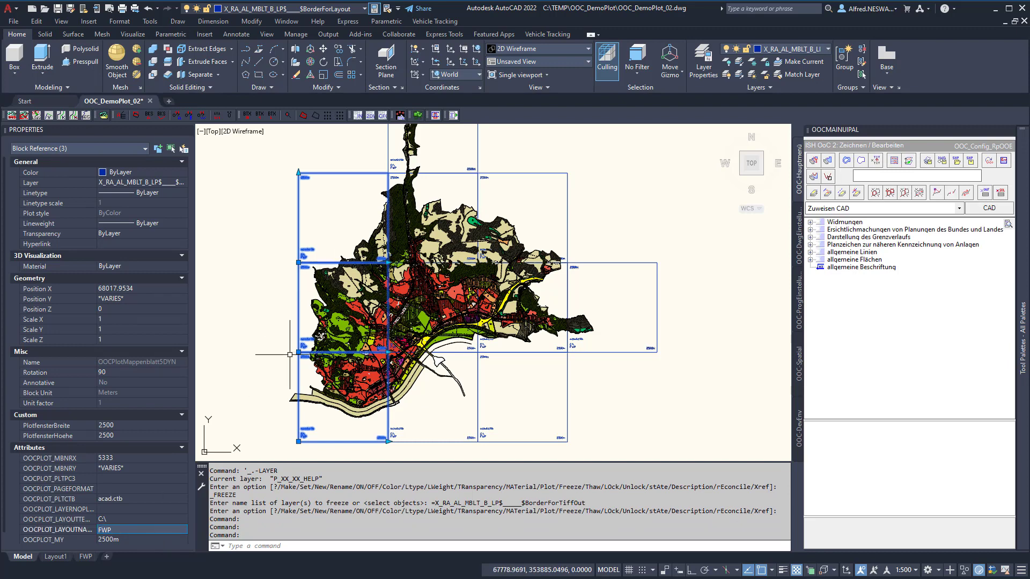
key("Escape")
key("Escape")
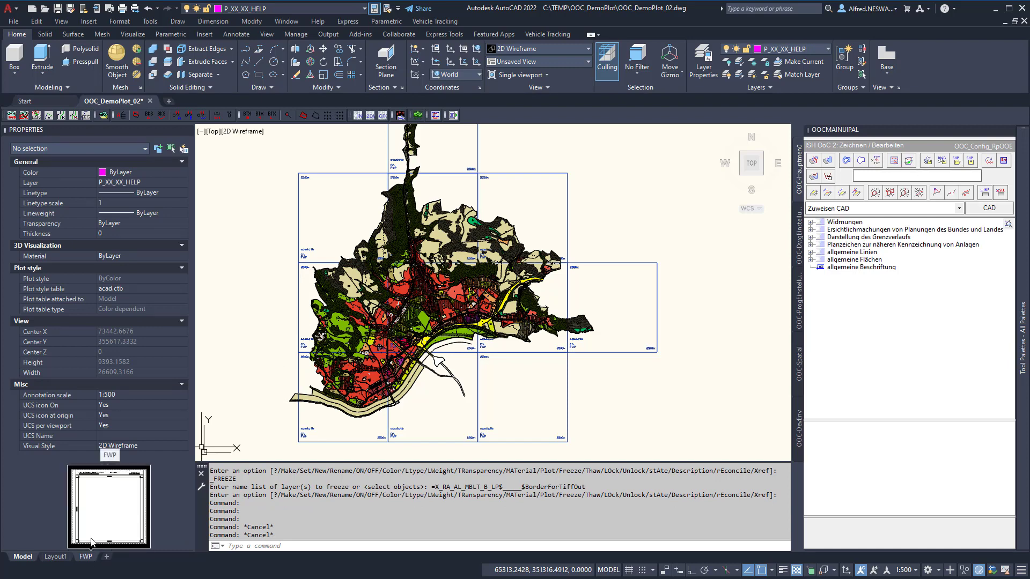
left_click(91, 543)
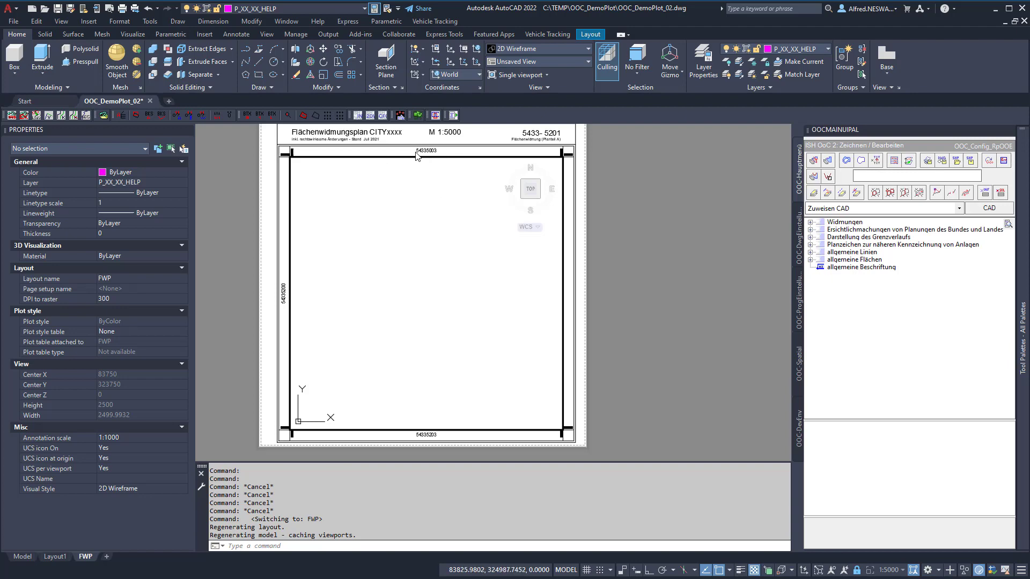
middle_click_drag(413, 185, 411, 222)
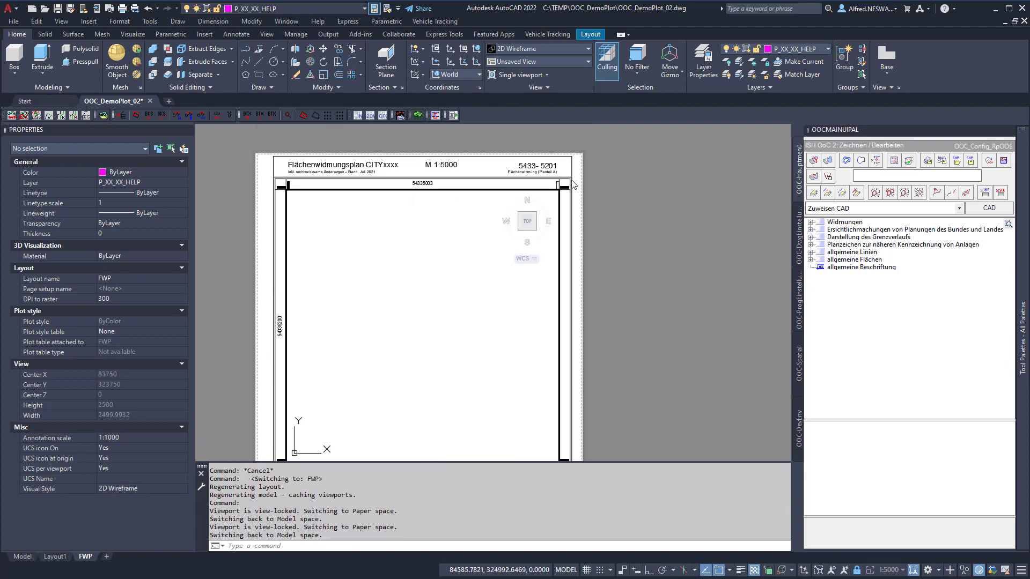
scroll(571, 183, "up", 6)
scroll(570, 223, "down", 6)
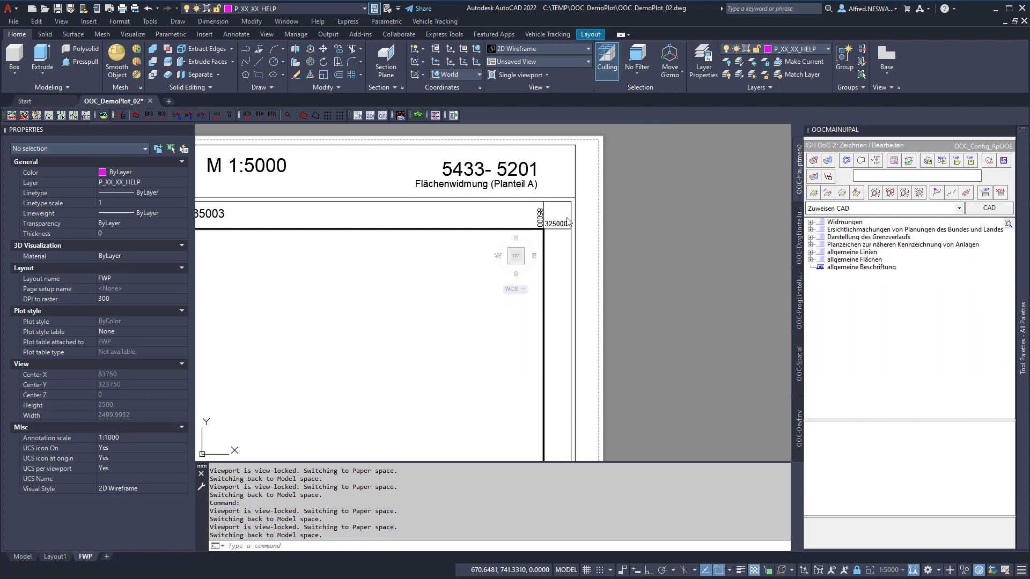
scroll(446, 191, "down", 2)
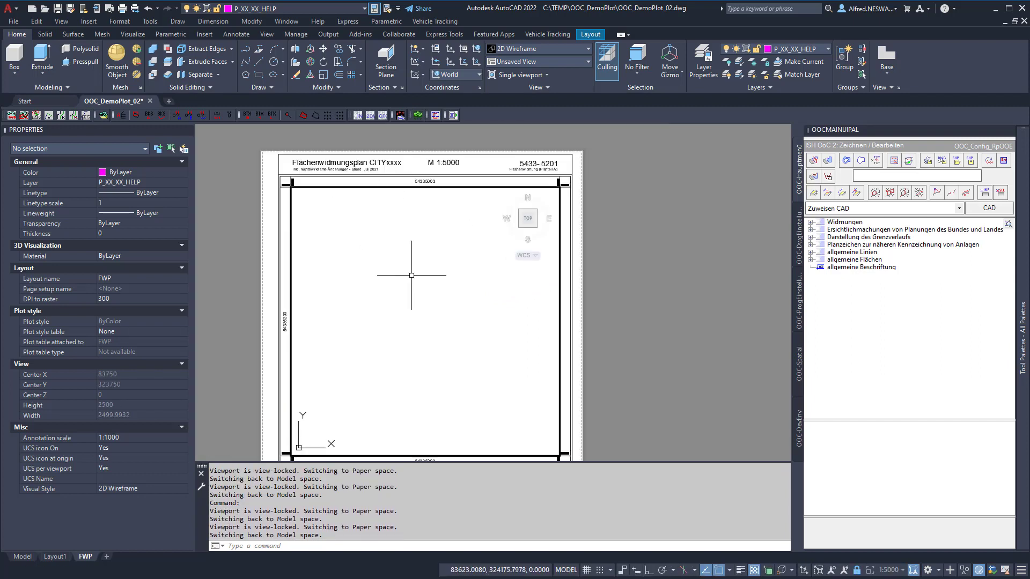
middle_click_drag(412, 275, 390, 255)
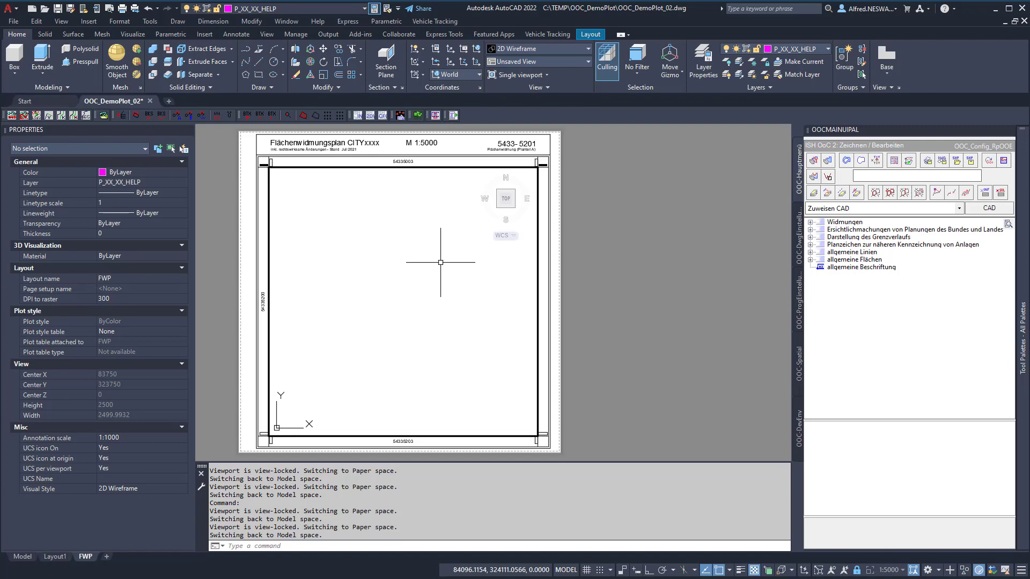
left_click(22, 556)
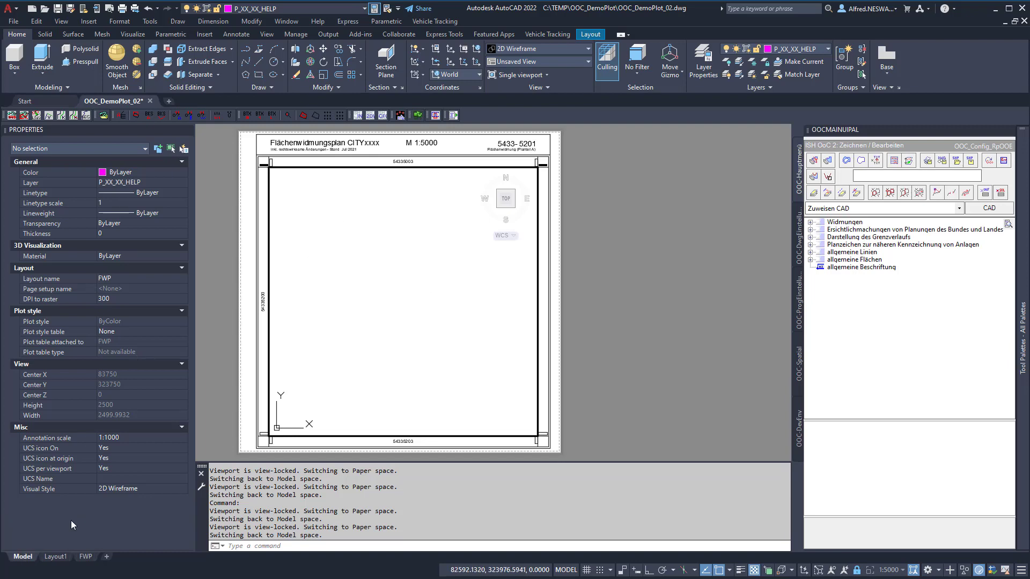
Select all 11 plot-border frames with Select Similar and generate an FWP layout for each
left_click(298, 214)
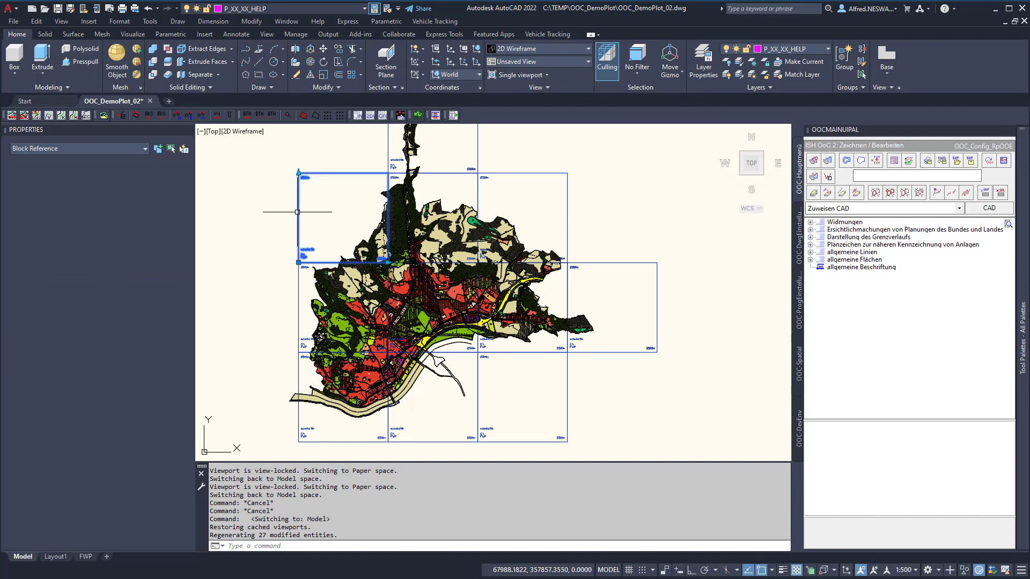
right_click(243, 240)
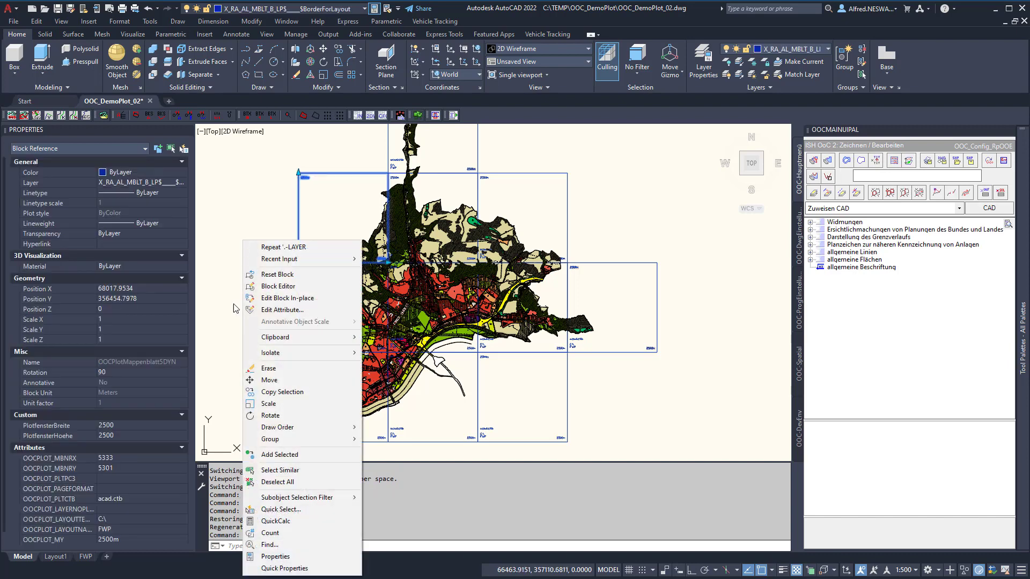
left_click(250, 472)
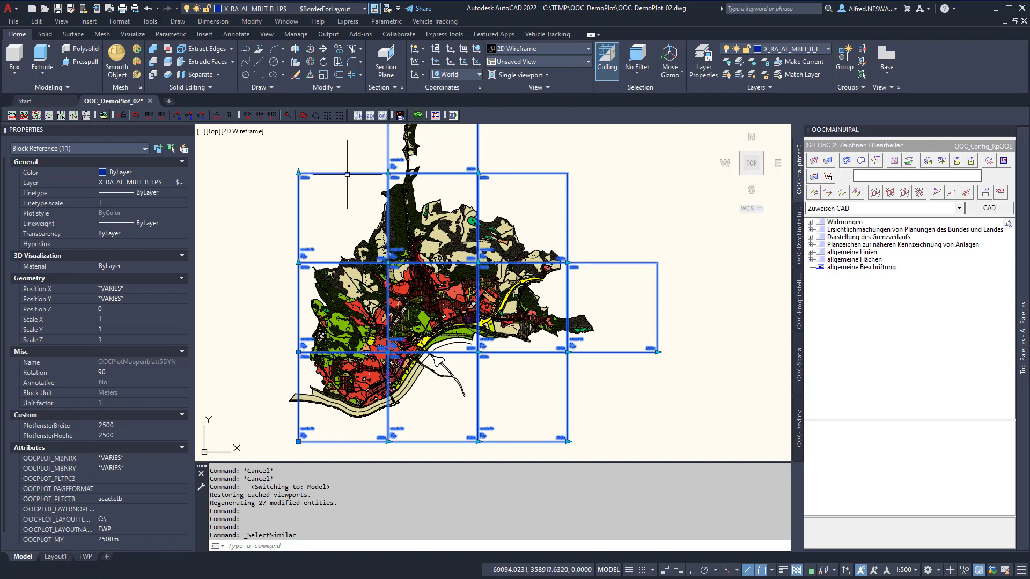
mouse_move(86, 558)
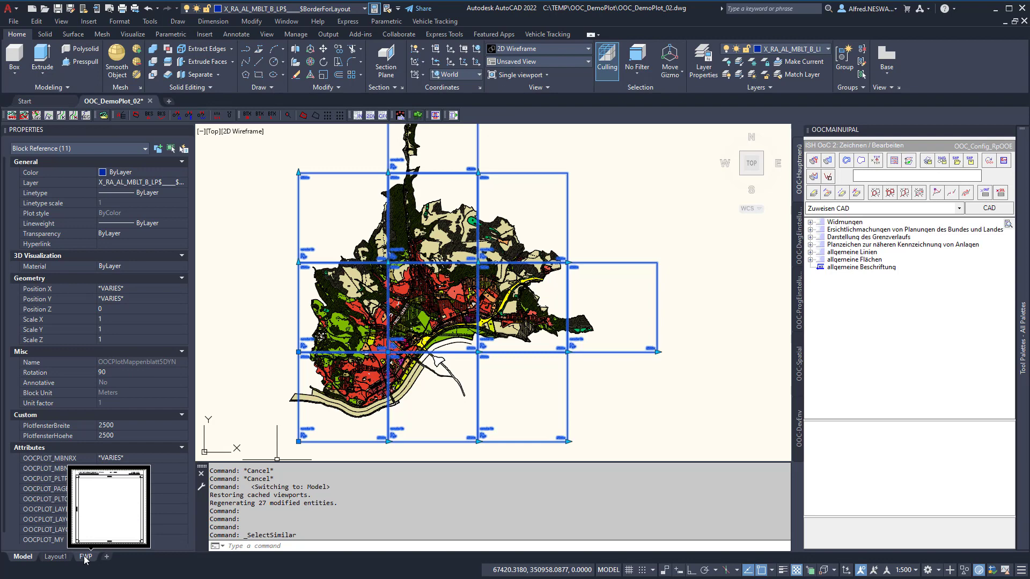
left_click(927, 161)
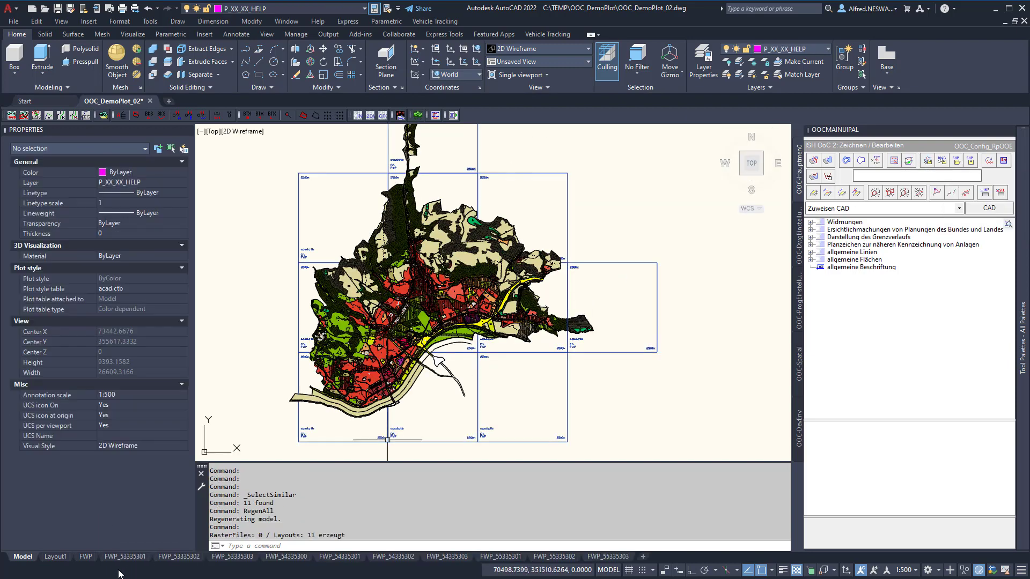
Browse layouts FWP_53335301, FWP_53335302 and FWP_53335303, ending back on FWP_53335301
left_click(125, 556)
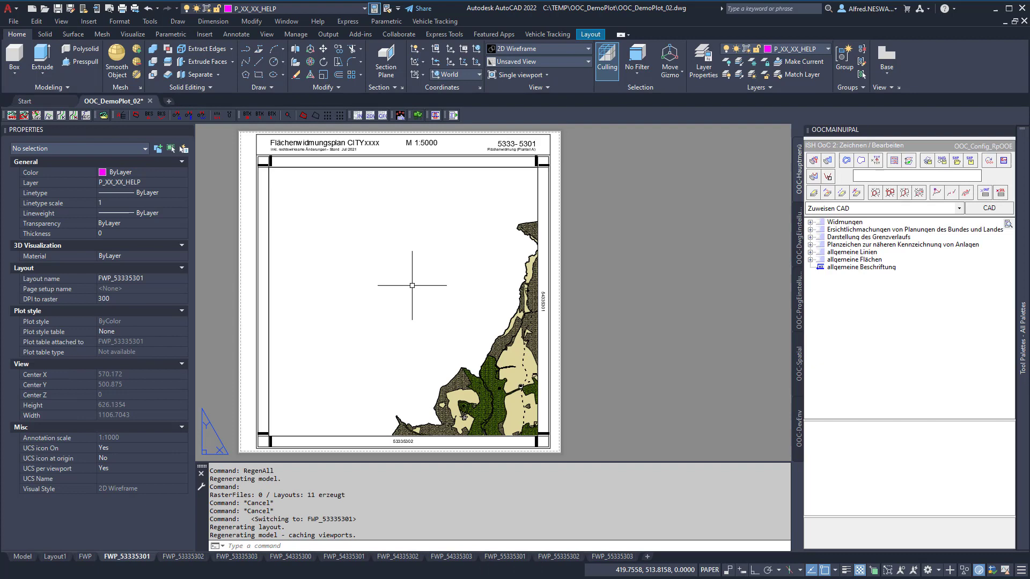
left_click(185, 557)
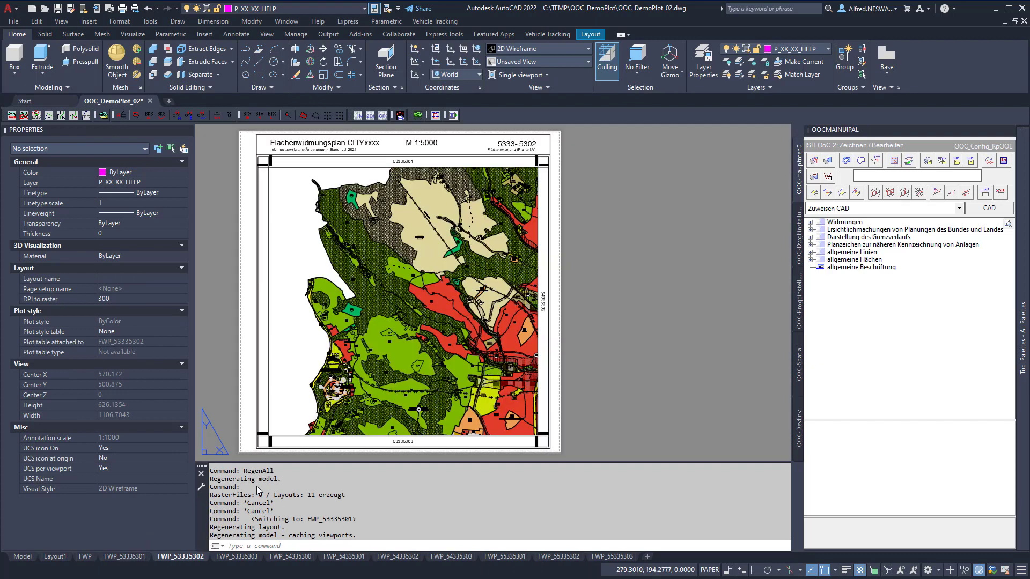
left_click(248, 557)
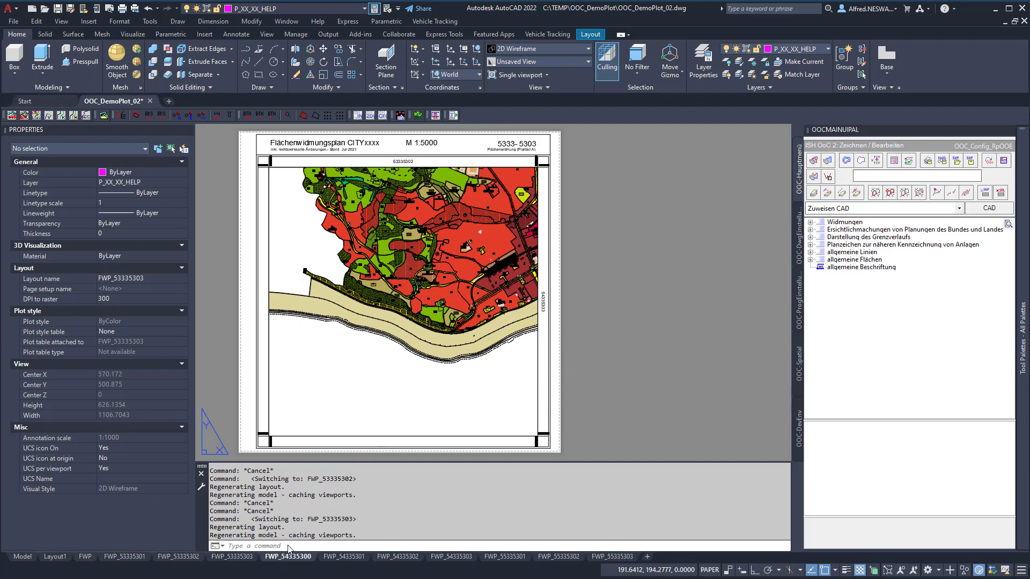
left_click(126, 556)
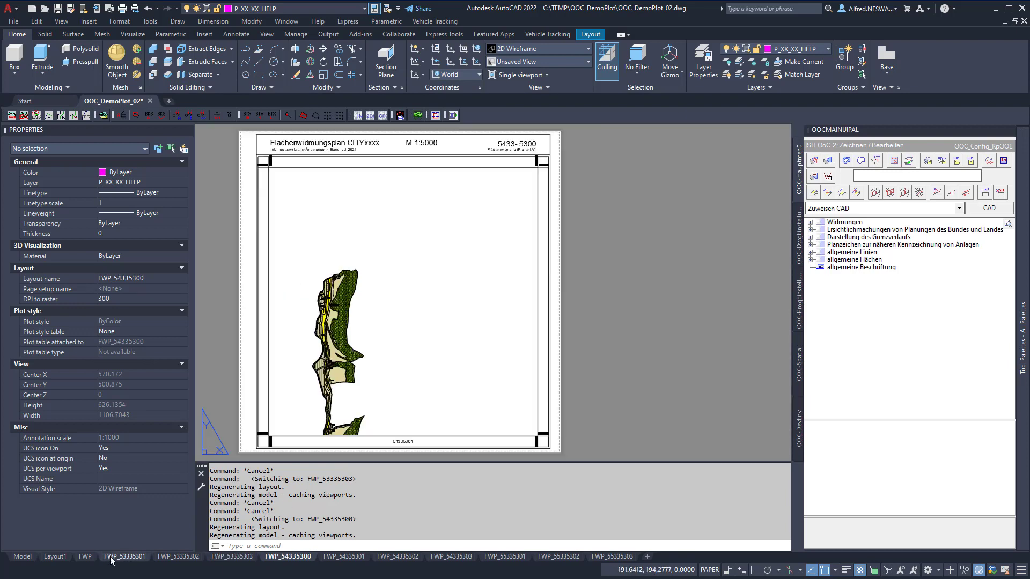
Publish the selected generated layouts to PDF
right_click(602, 560)
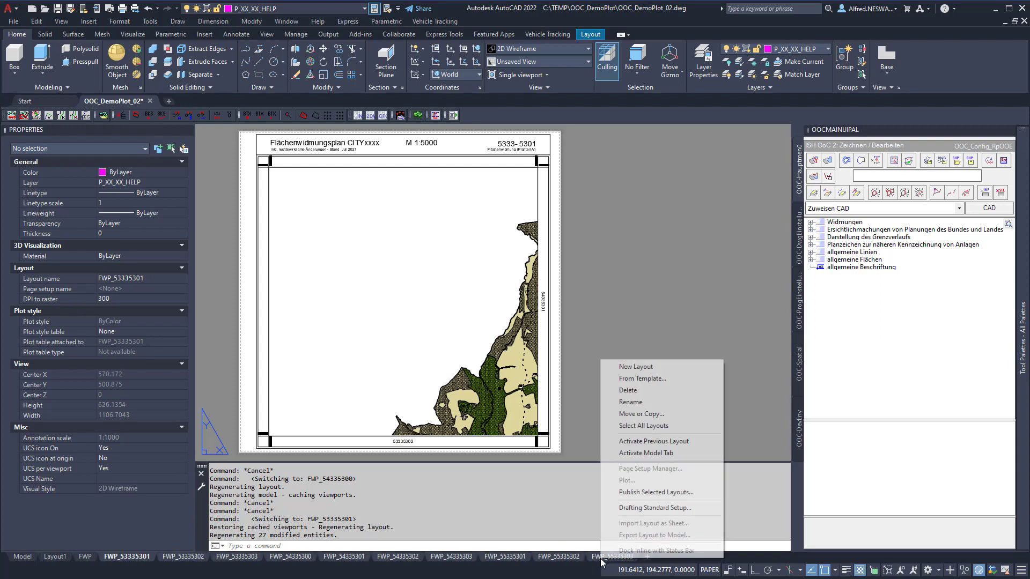
left_click(636, 493)
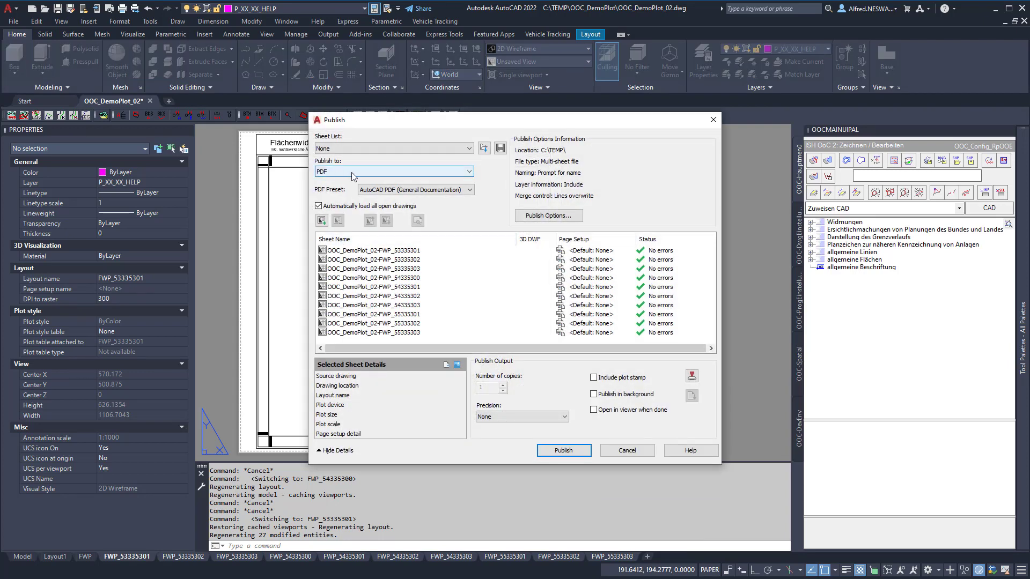
left_click(562, 451)
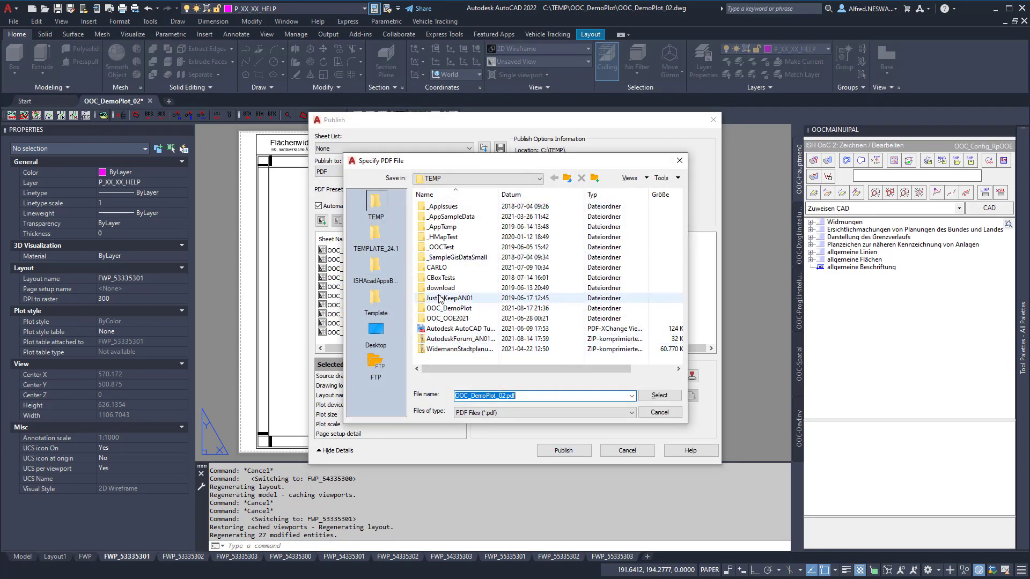
Save the PDF as OOC_DemoPlot_02.pdf in C:\TEMP\OOC_DemoPlot using the copied folder path
key("alt+Tab")
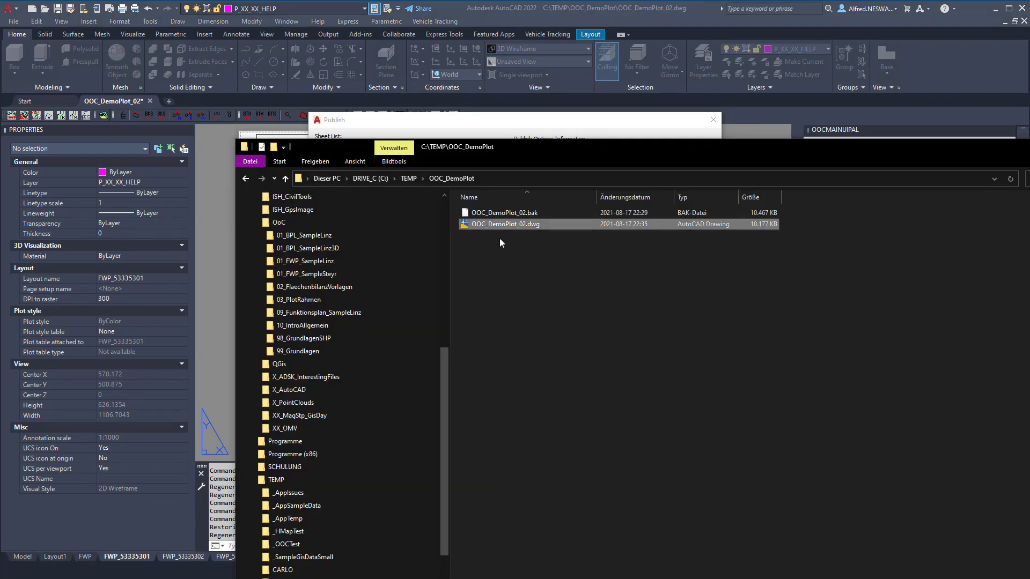
left_click(486, 180)
key("ctrl+c")
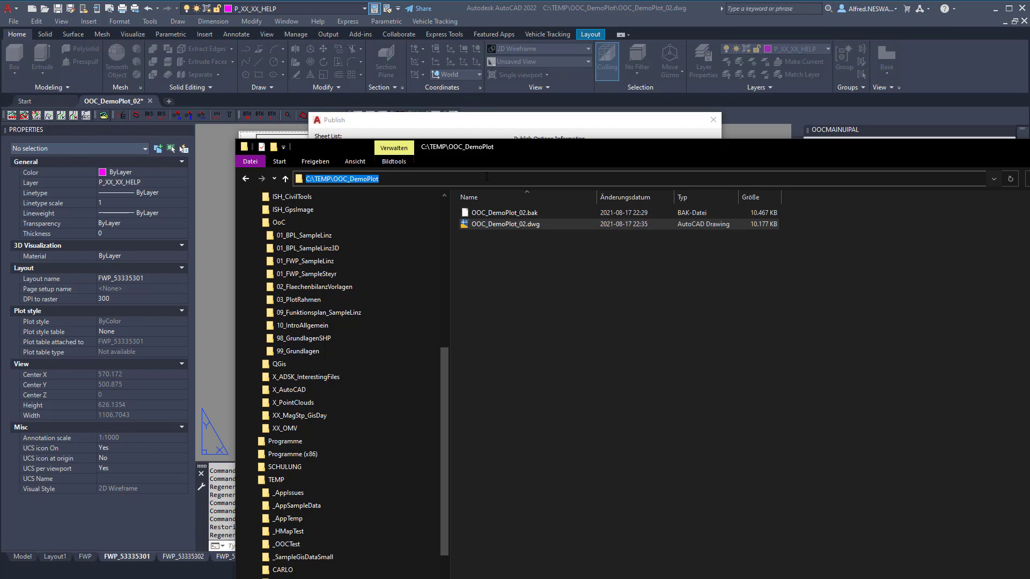
left_click(464, 125)
left_click(521, 396)
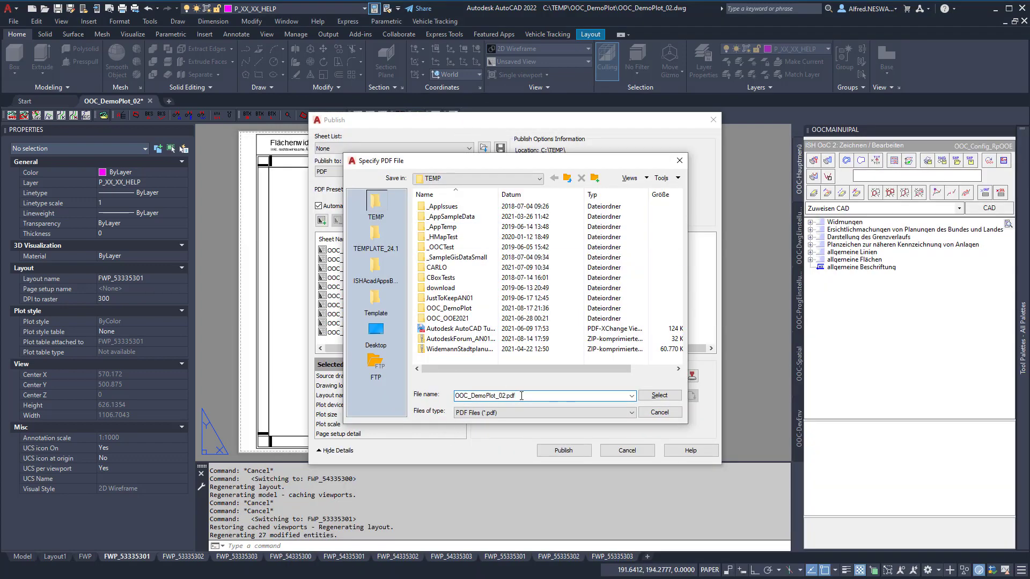
key("Home")
key("ctrl+v")
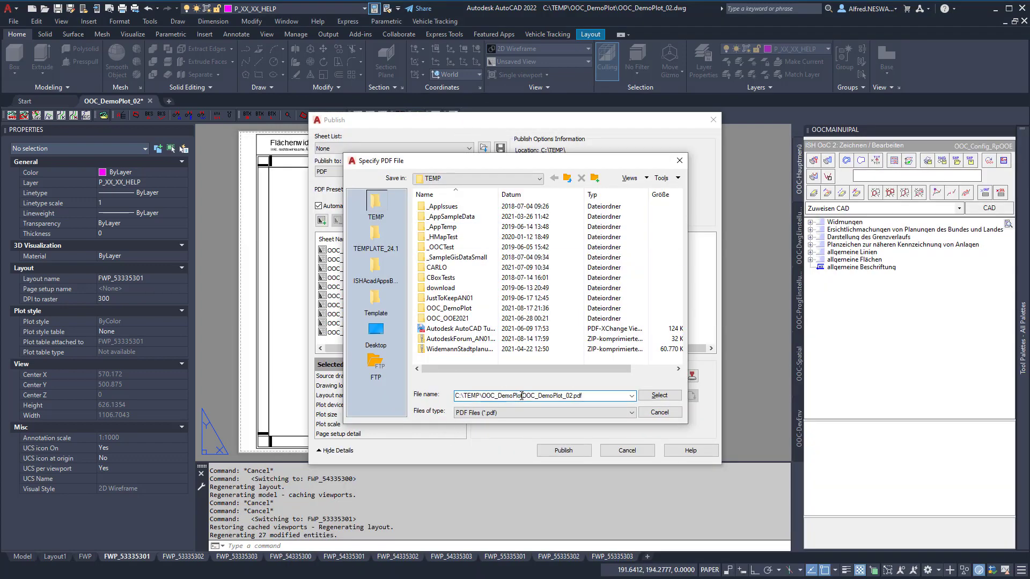
type("\\")
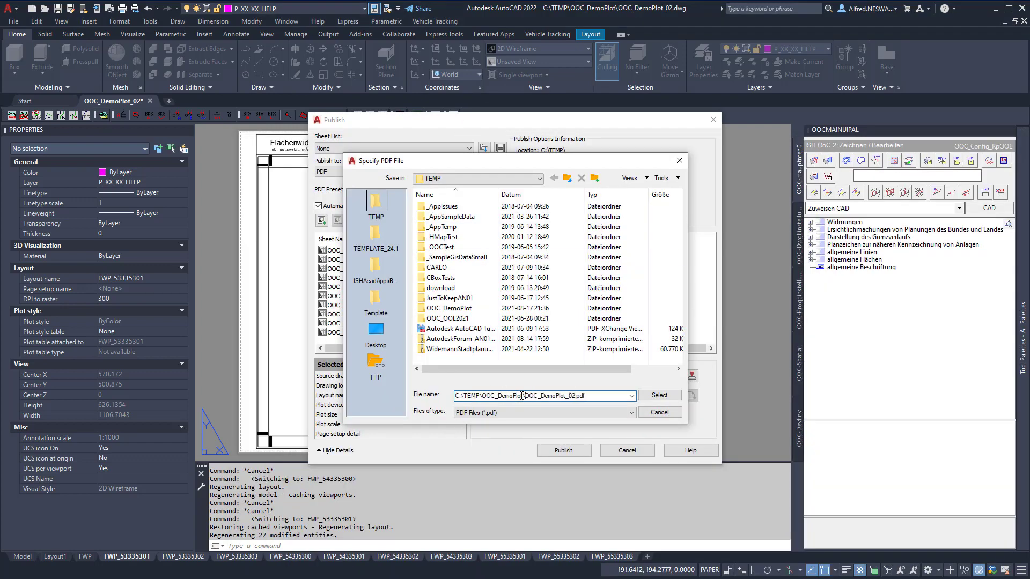
left_click(659, 395)
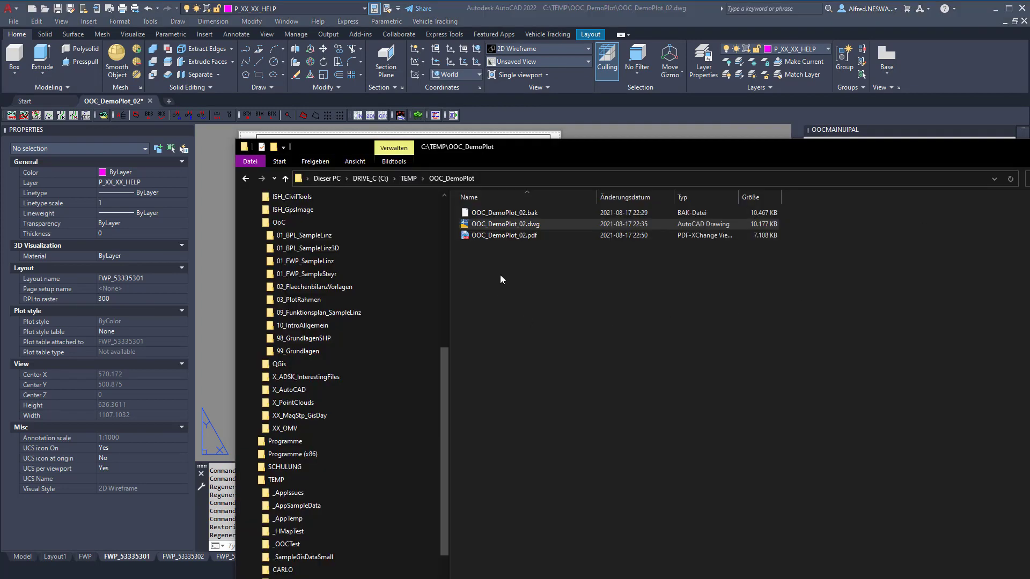
Open OOC_DemoPlot_02.pdf, page back from page 7 to 3, then close it and return to AutoCAD
double_click(506, 234)
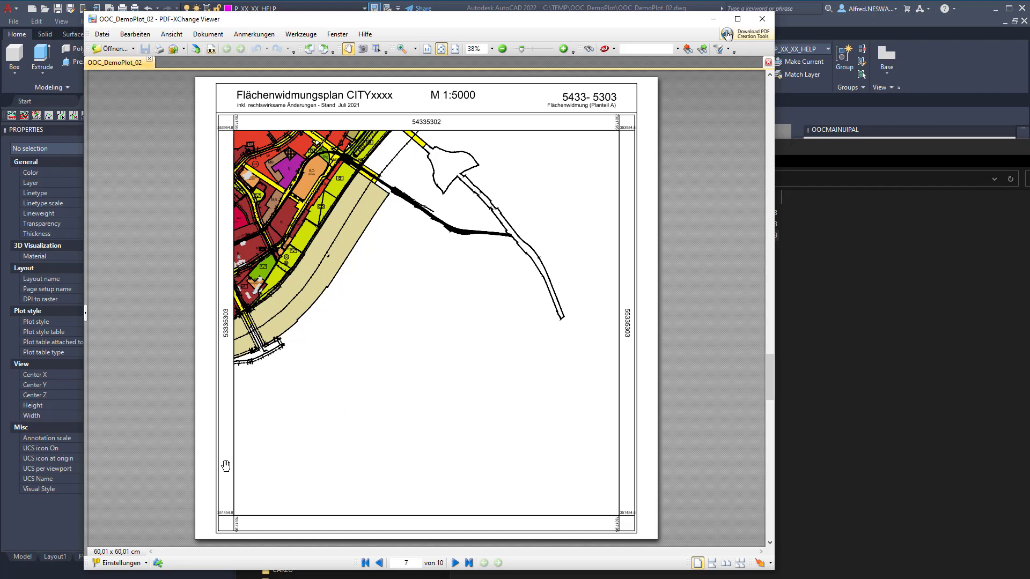
left_click_drag(365, 19, 372, 14)
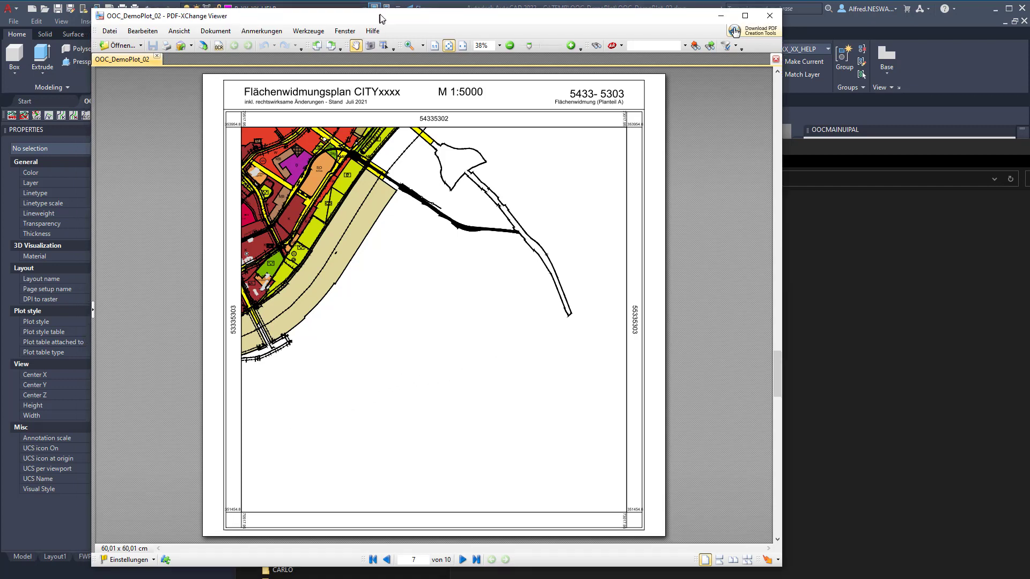
left_click(387, 559)
left_click(388, 559)
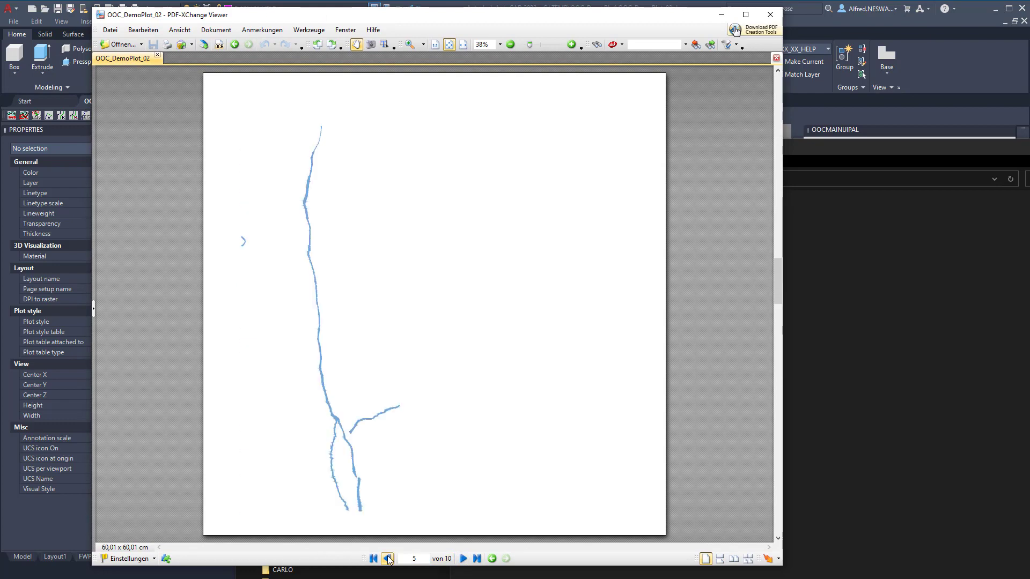
left_click(387, 559)
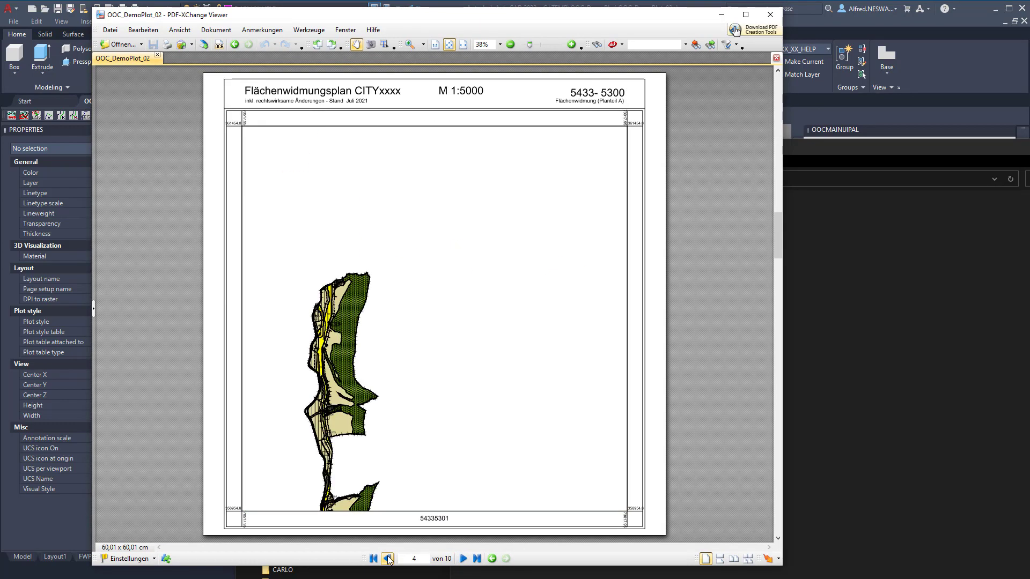
left_click(387, 559)
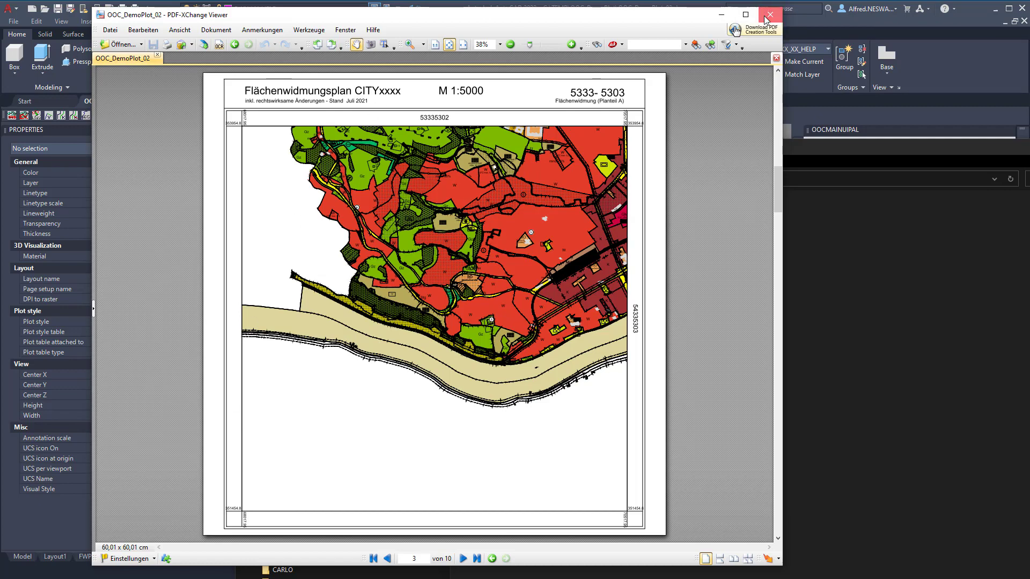
left_click(765, 20)
left_click(452, 8)
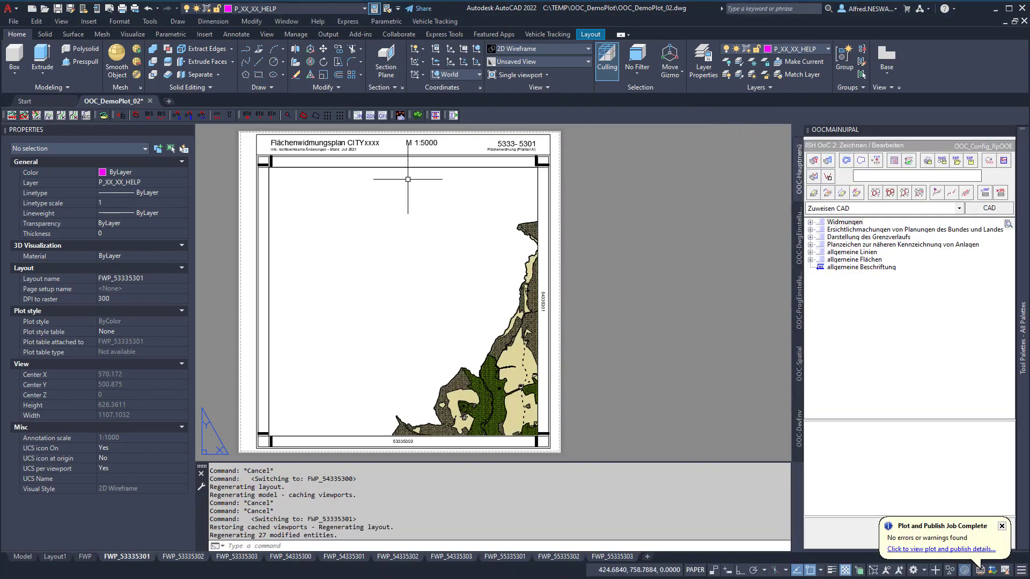
Delete the generated FWP_ layouts, confirming the prompt, and switch back to the Model tab
right_click(596, 561)
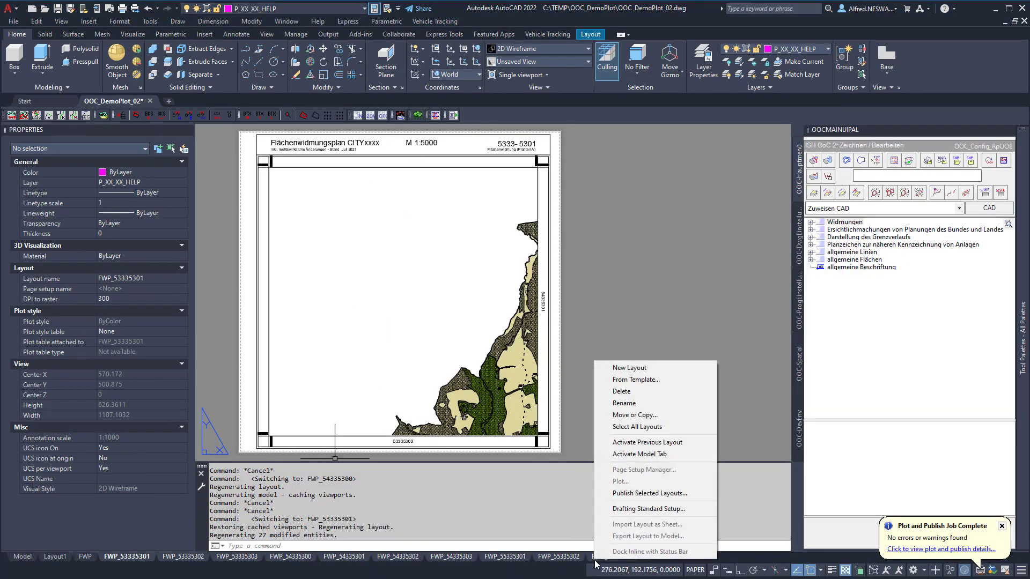
left_click(641, 391)
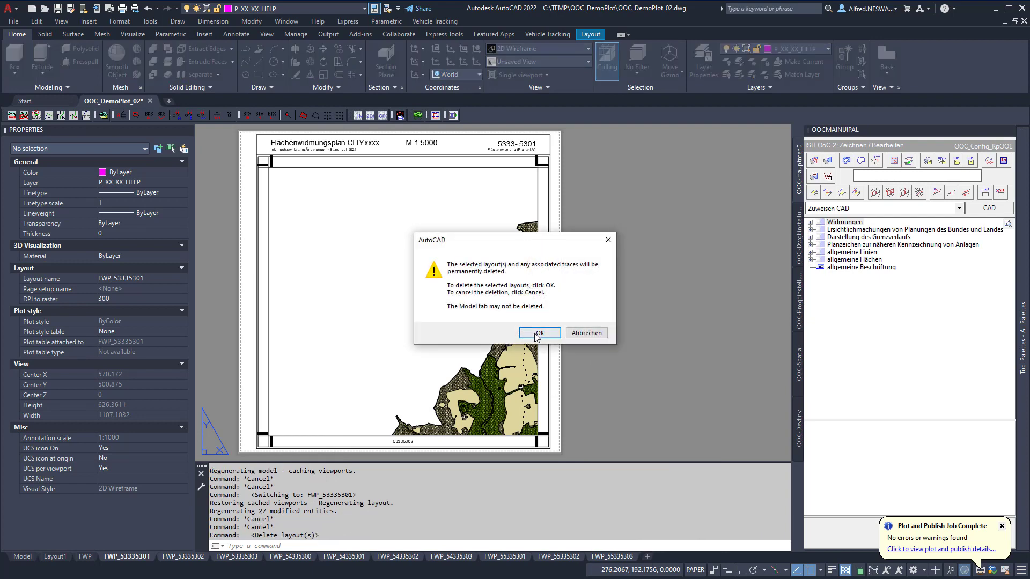
left_click(535, 333)
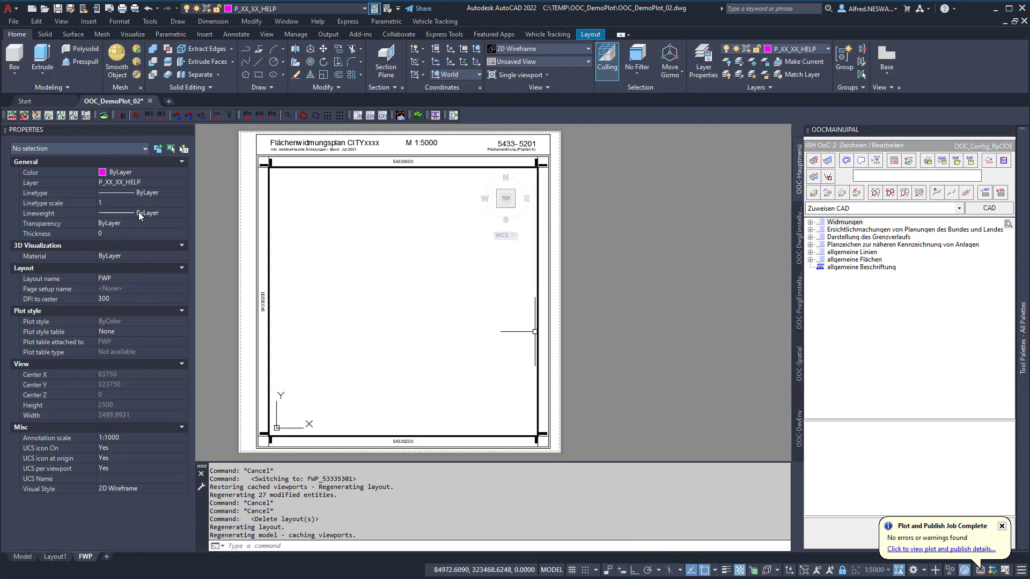
left_click(23, 557)
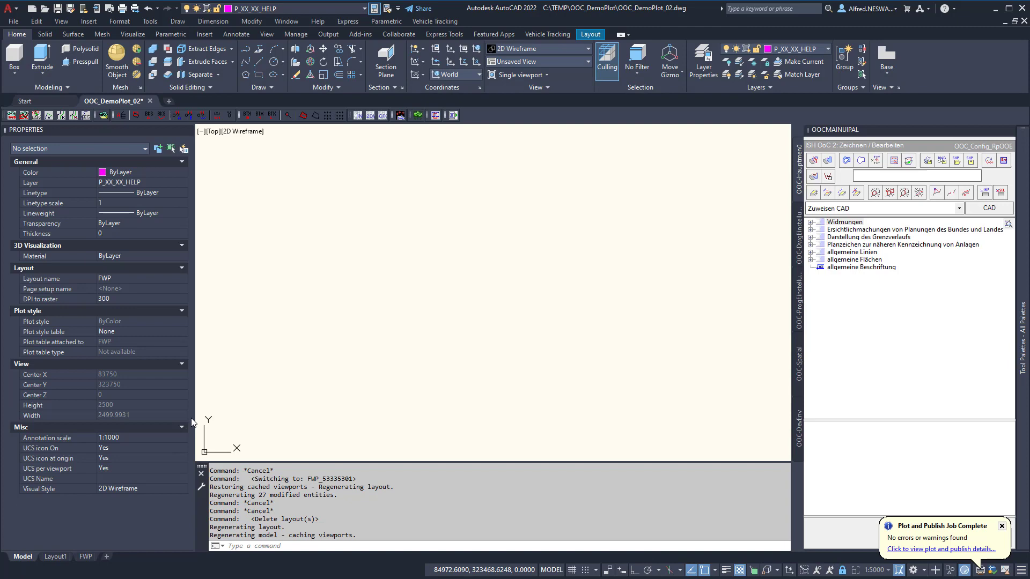
Thaw the BorderForTiffOut layer and freeze BorderForLayout in the layer dropdown
left_click(284, 9)
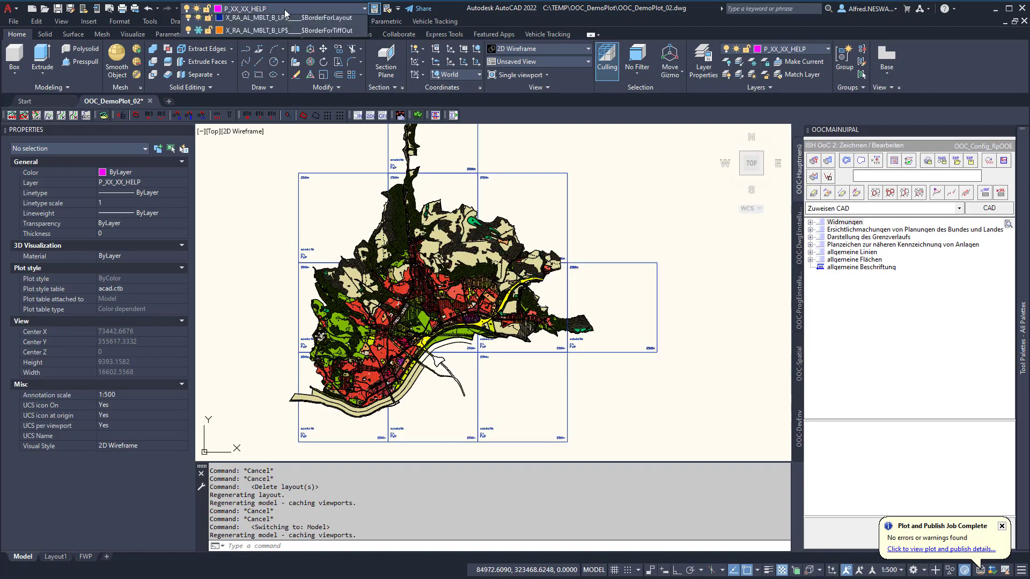
left_click(198, 60)
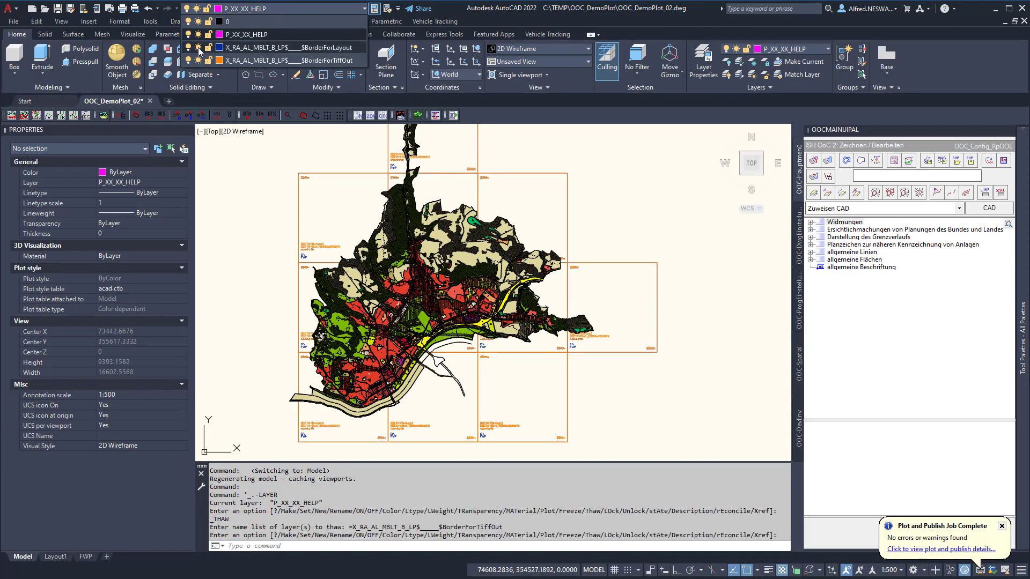
left_click(198, 47)
left_click(275, 204)
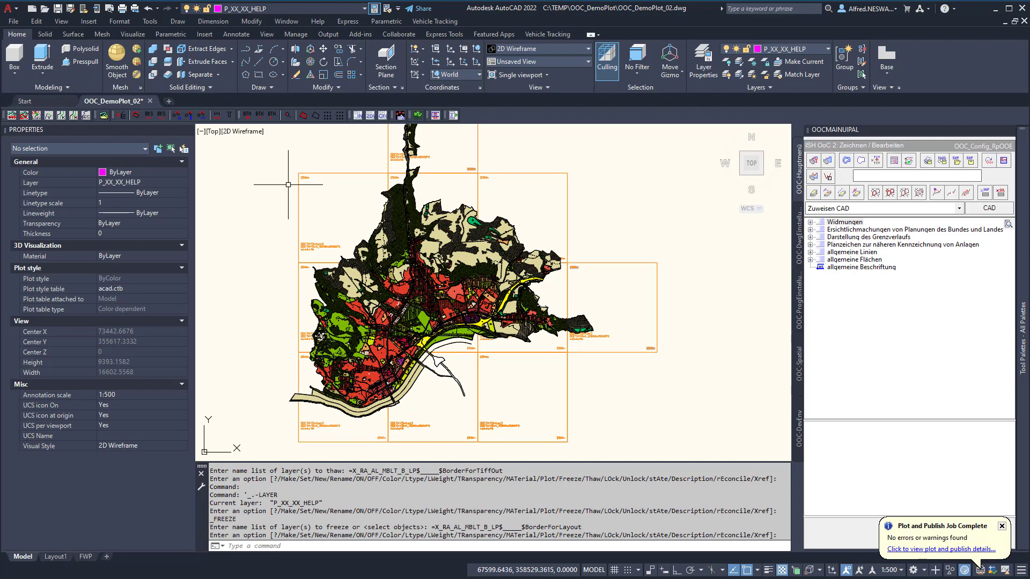
Select the upper-left plot border and confirm its OOCPLOT_PLTPC3 attribute reads OOCTiffOut.pc3
left_click(327, 173)
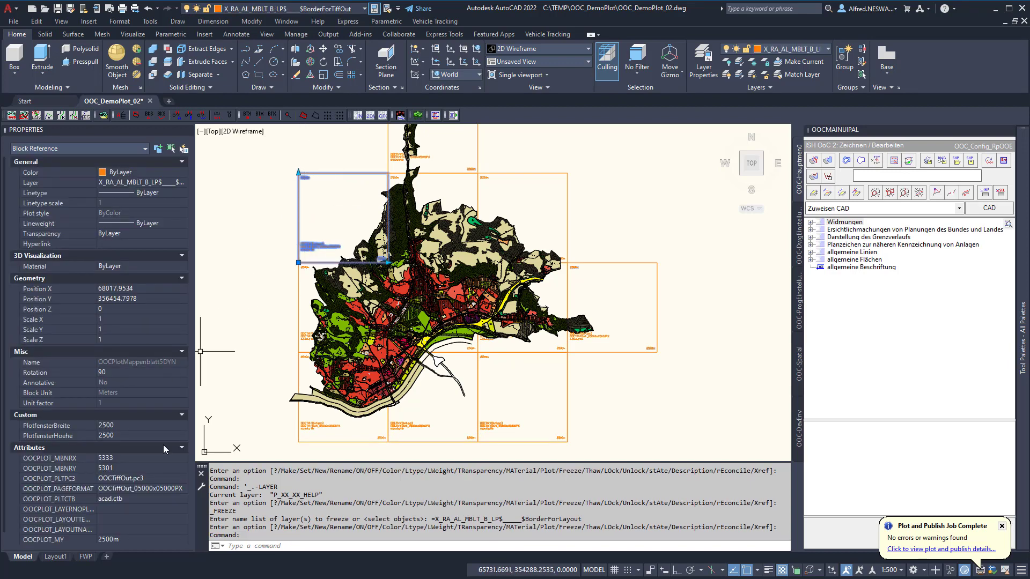
left_click(152, 479)
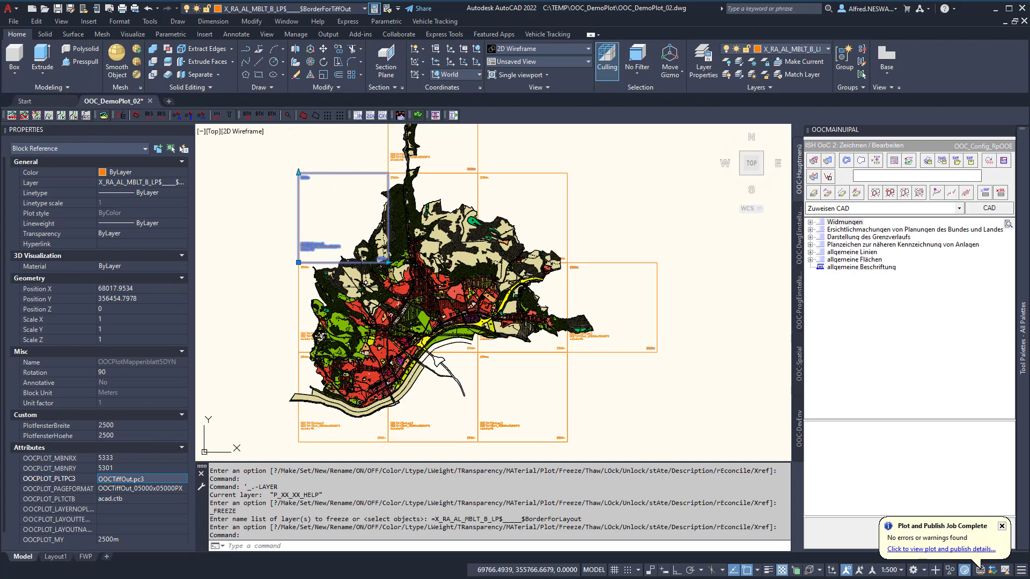
left_click(295, 546)
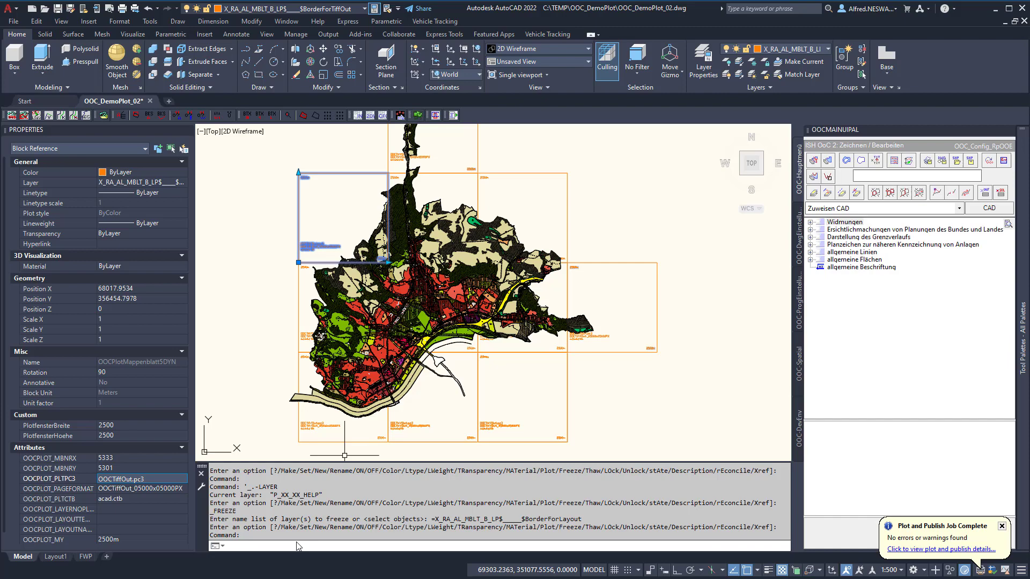
type("plotterma")
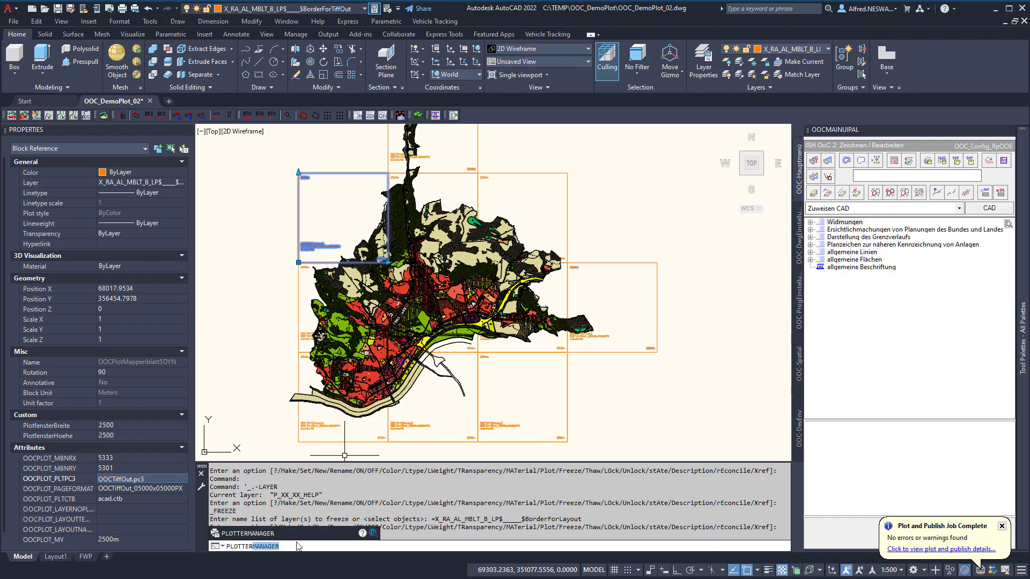
key("Return")
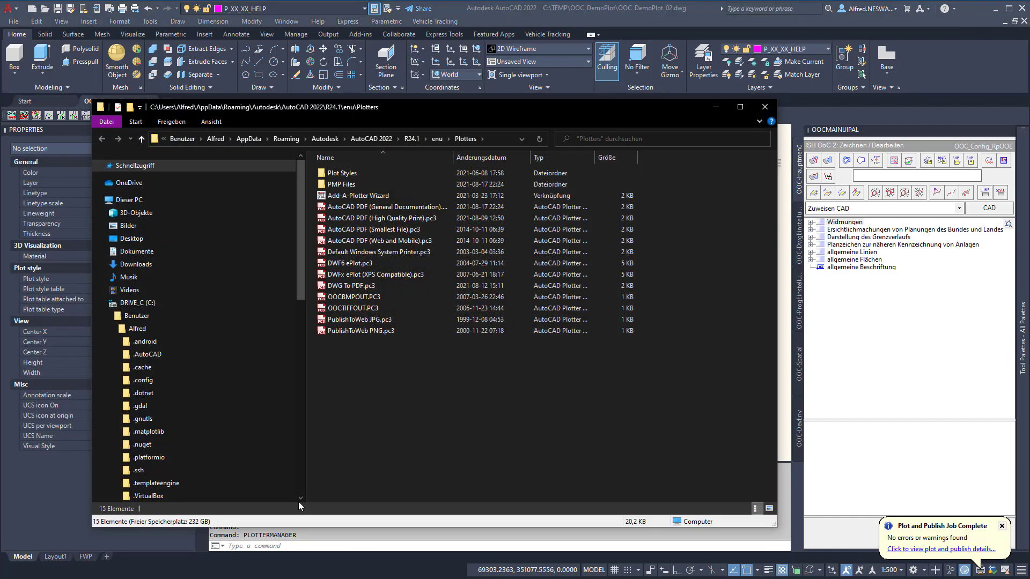
double_click(355, 307)
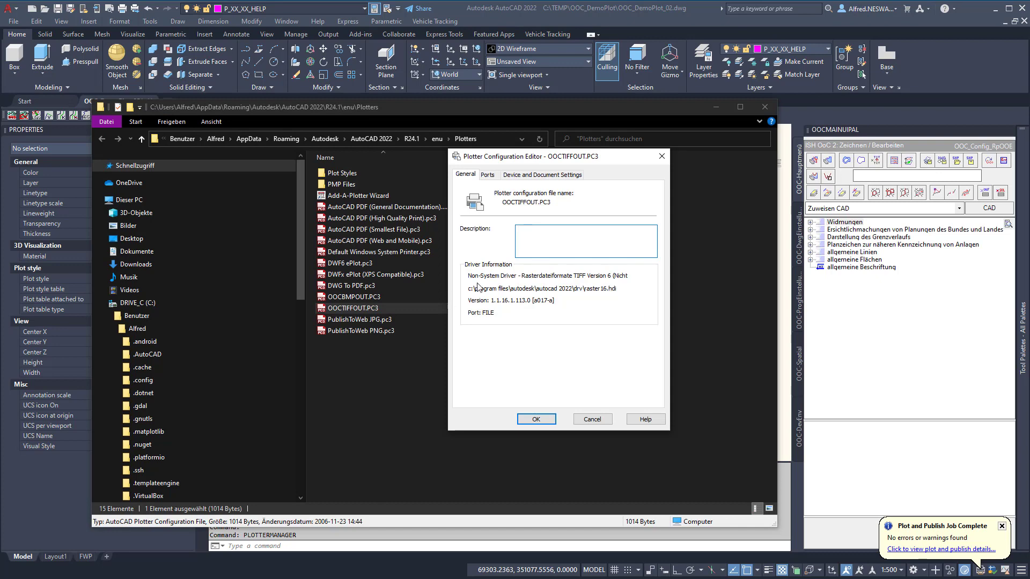
left_click(539, 176)
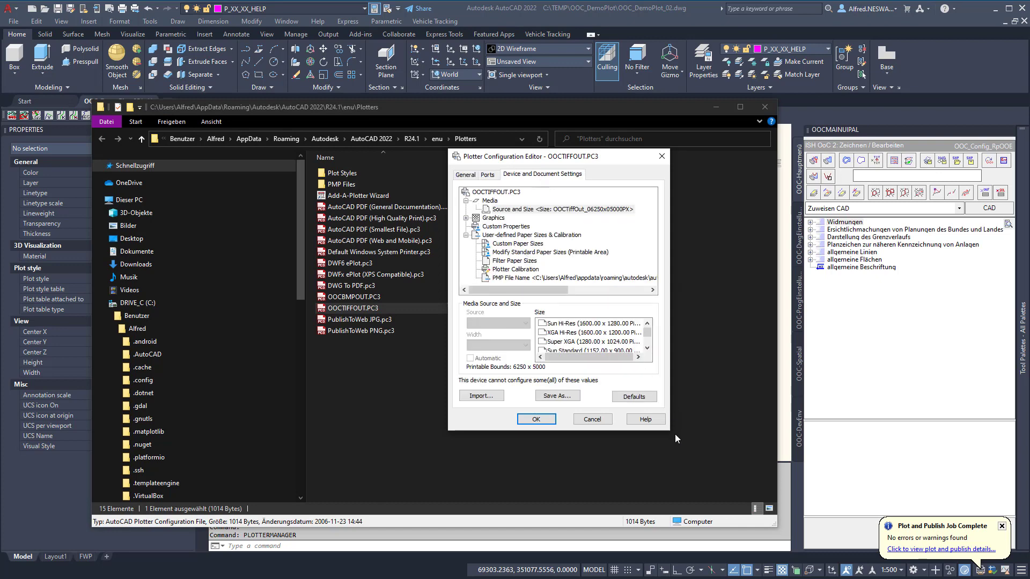
left_click_drag(670, 408, 773, 407)
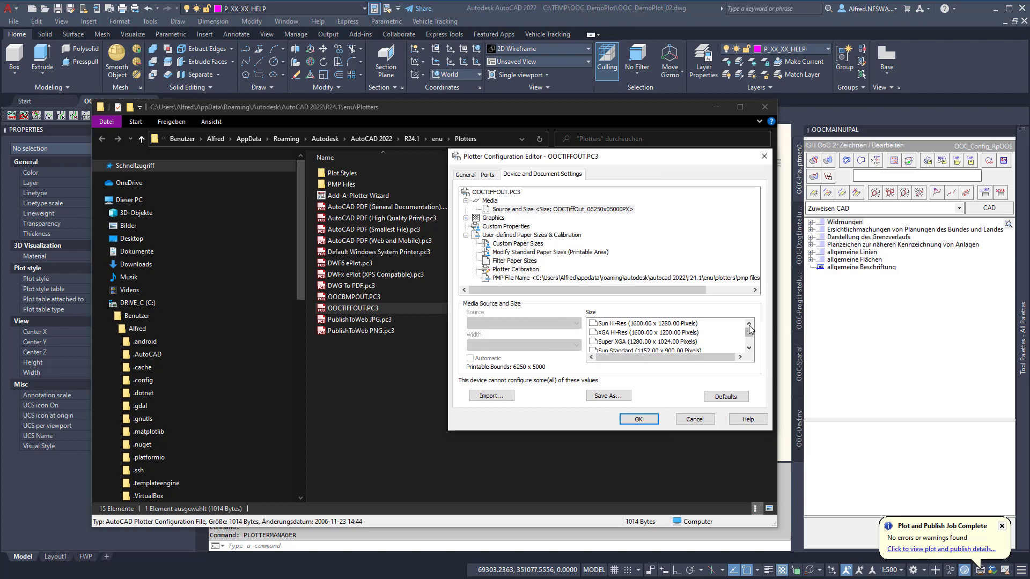
left_click_drag(750, 336, 684, 353)
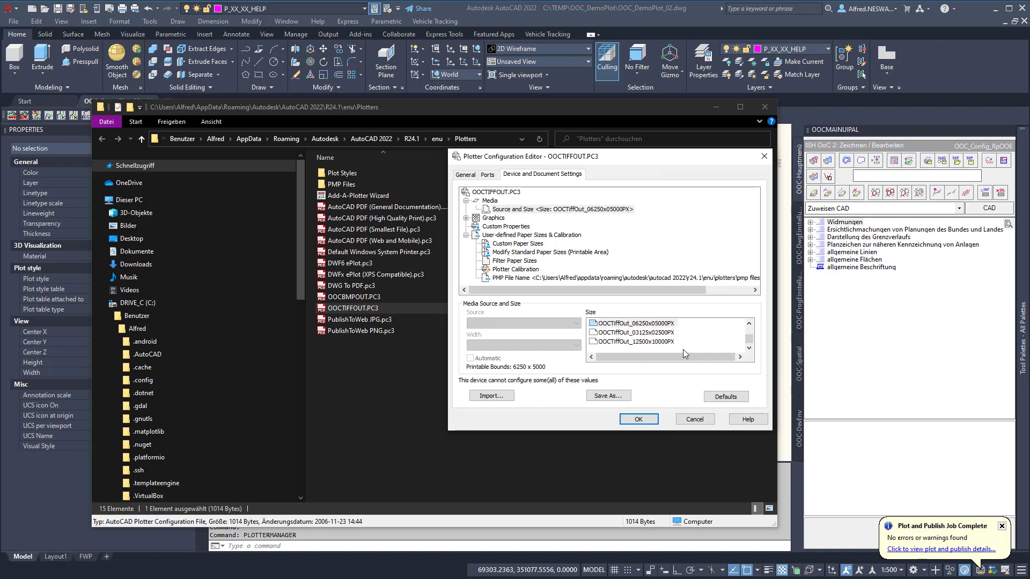
left_click(628, 342)
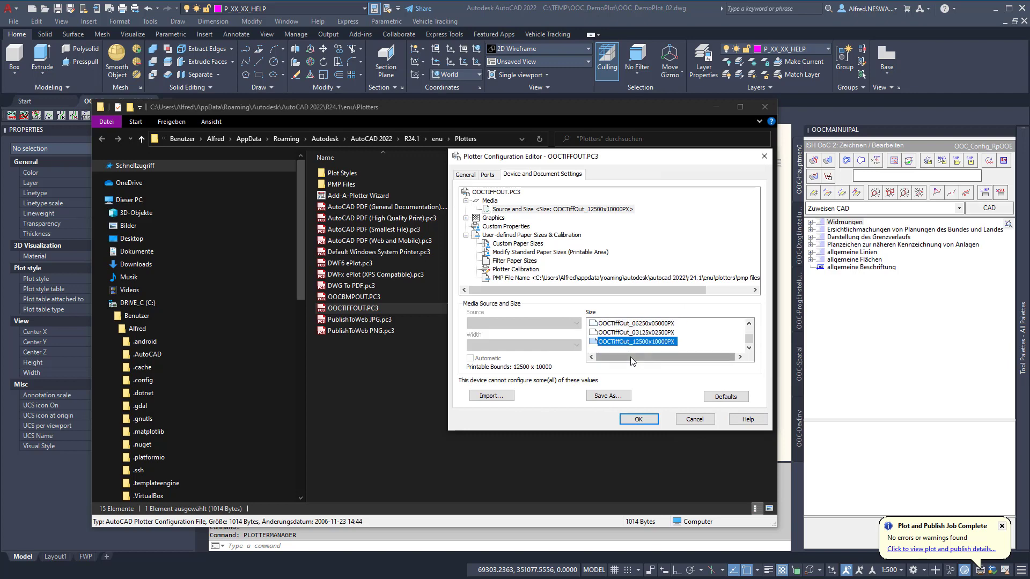
left_click(749, 325)
left_click(750, 325)
left_click(749, 325)
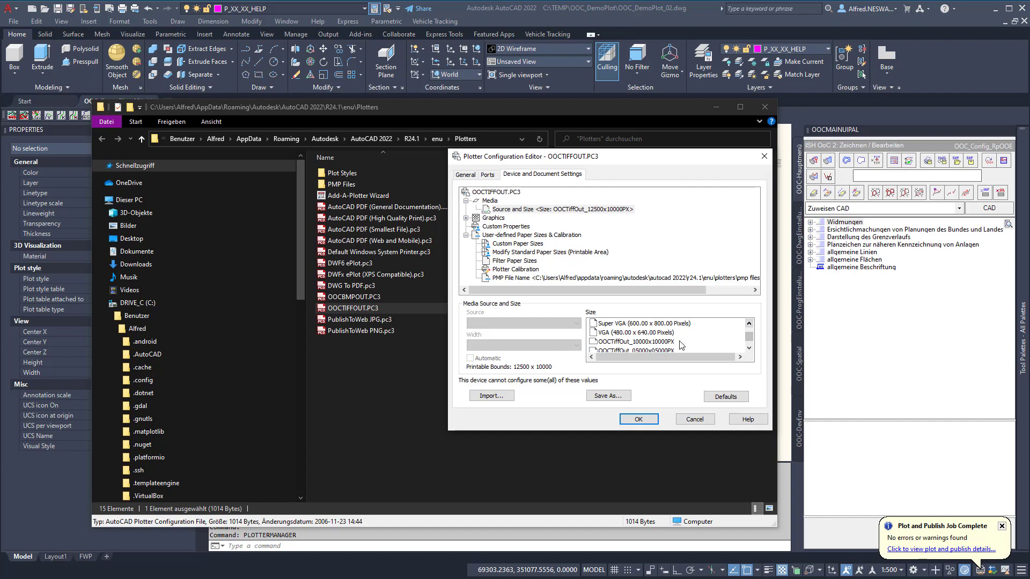
left_click(643, 343)
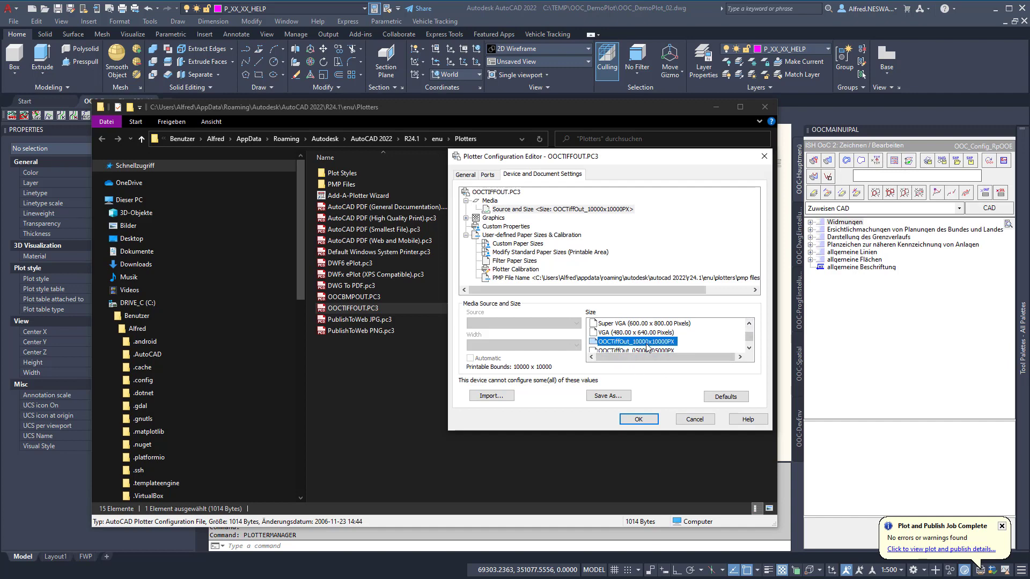
left_click(750, 348)
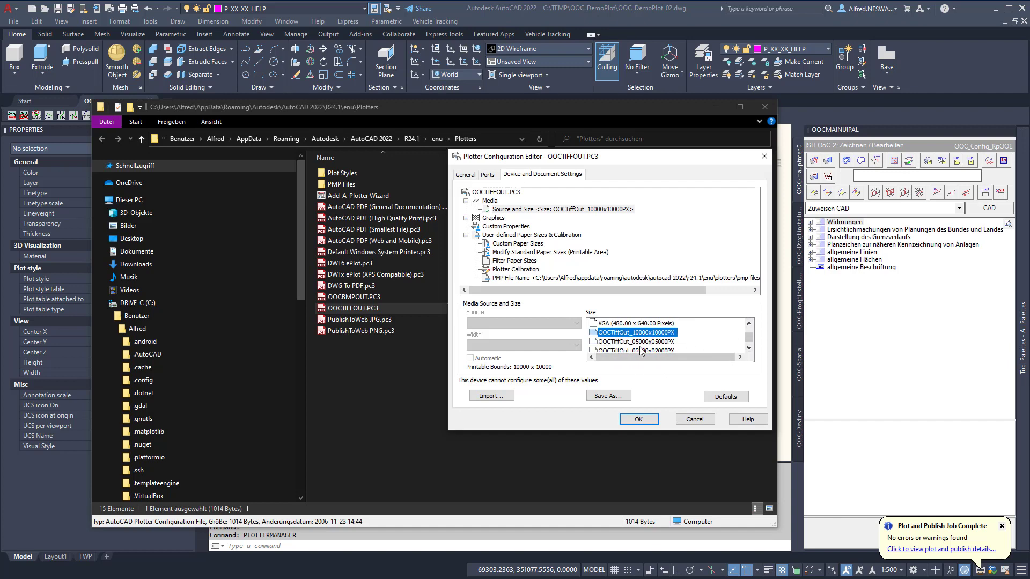
left_click(749, 348)
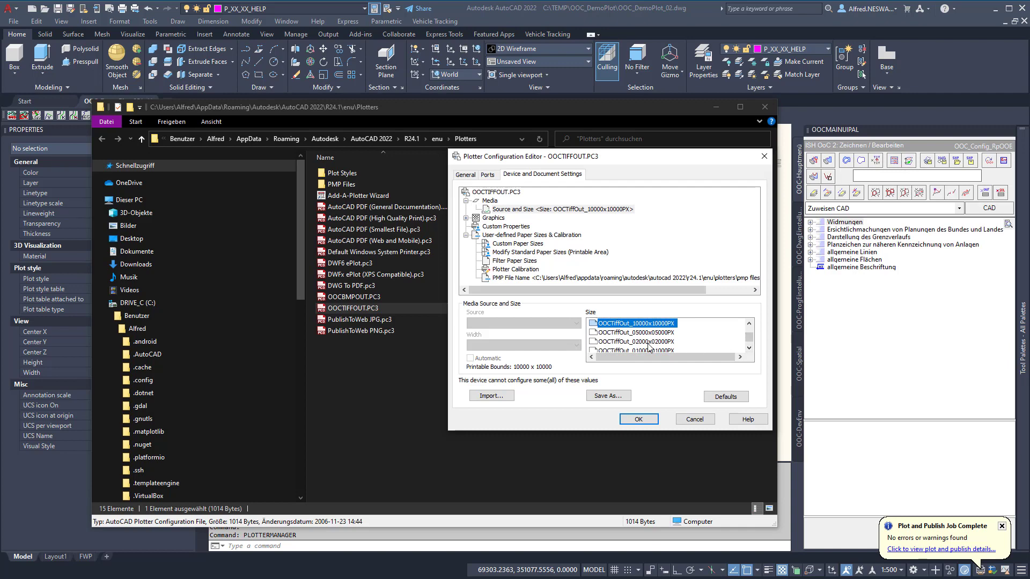
double_click(750, 349)
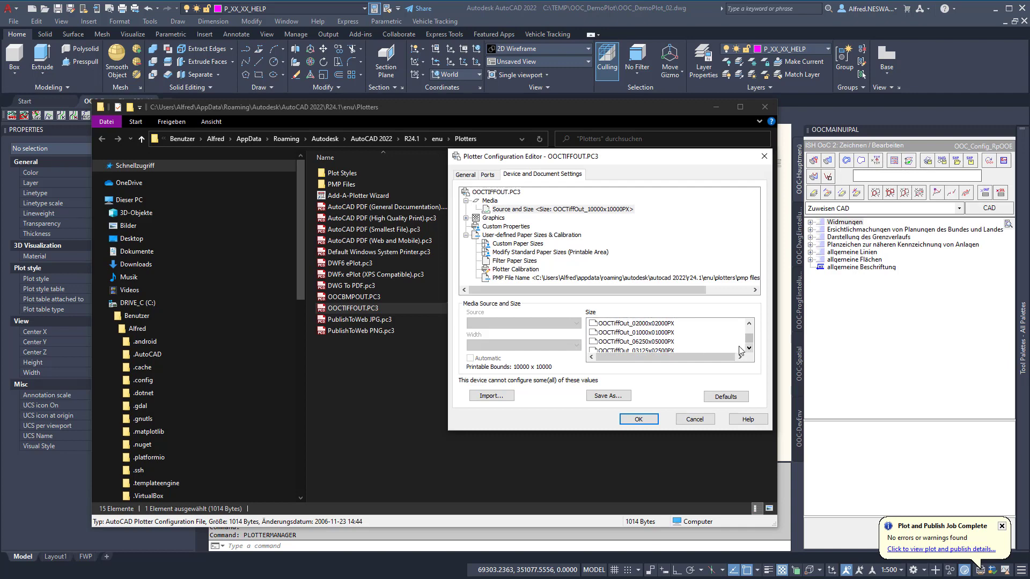
left_click(749, 324)
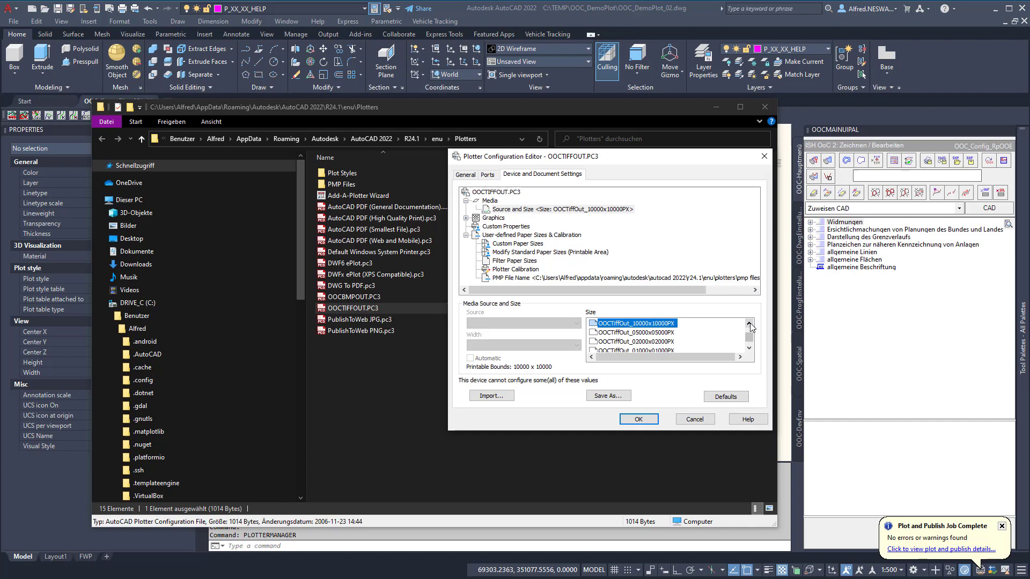
left_click(750, 324)
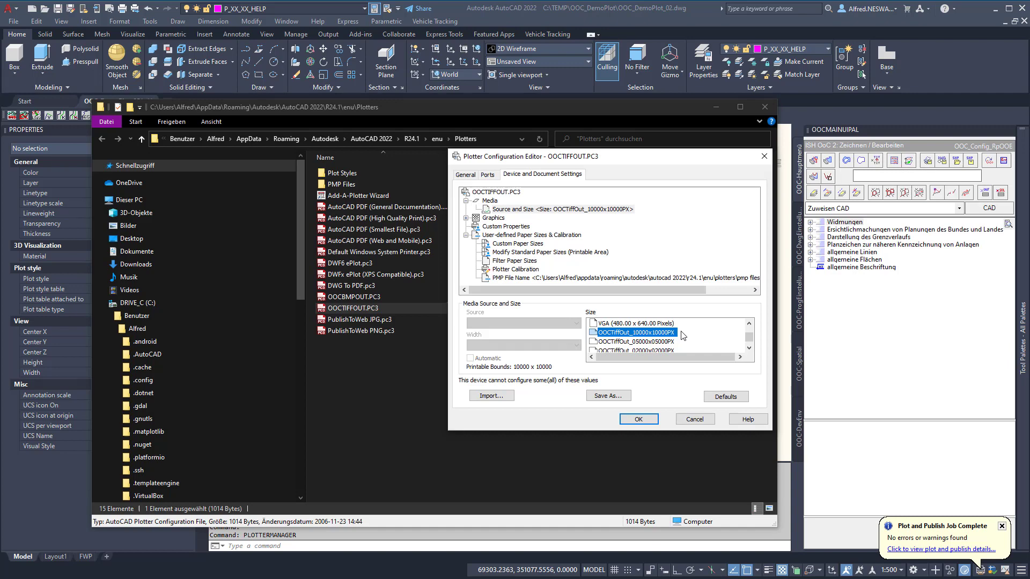
left_click(763, 156)
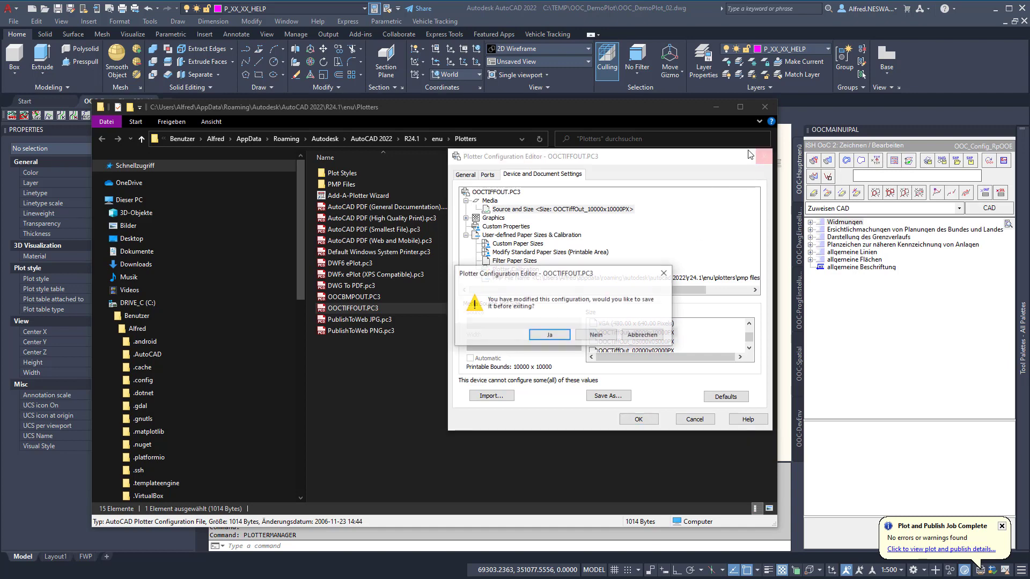
Discard the plotter configuration changes, close the Plotters folder, and select the upper-left plot border
left_click(596, 335)
left_click(764, 106)
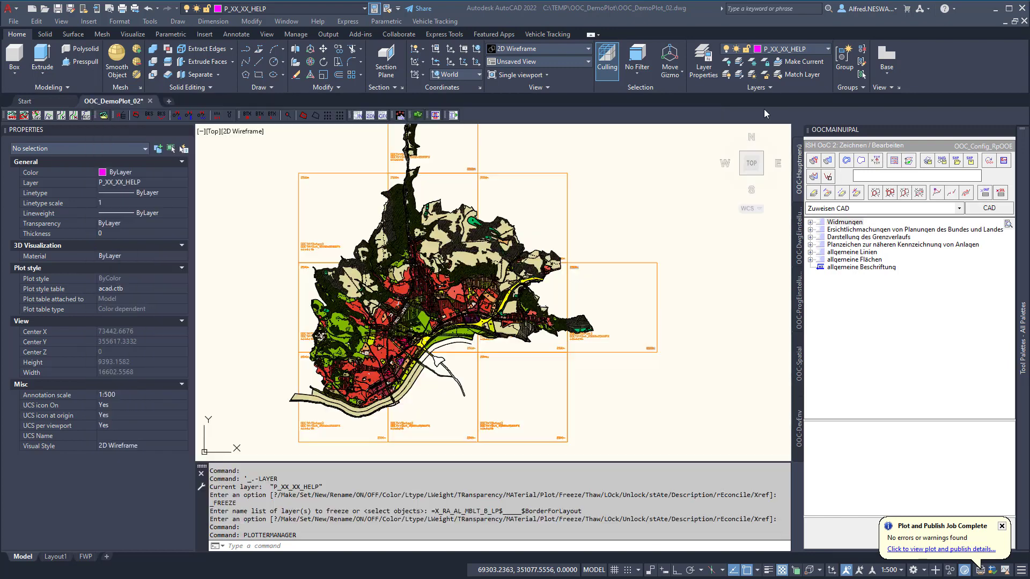
left_click(299, 194)
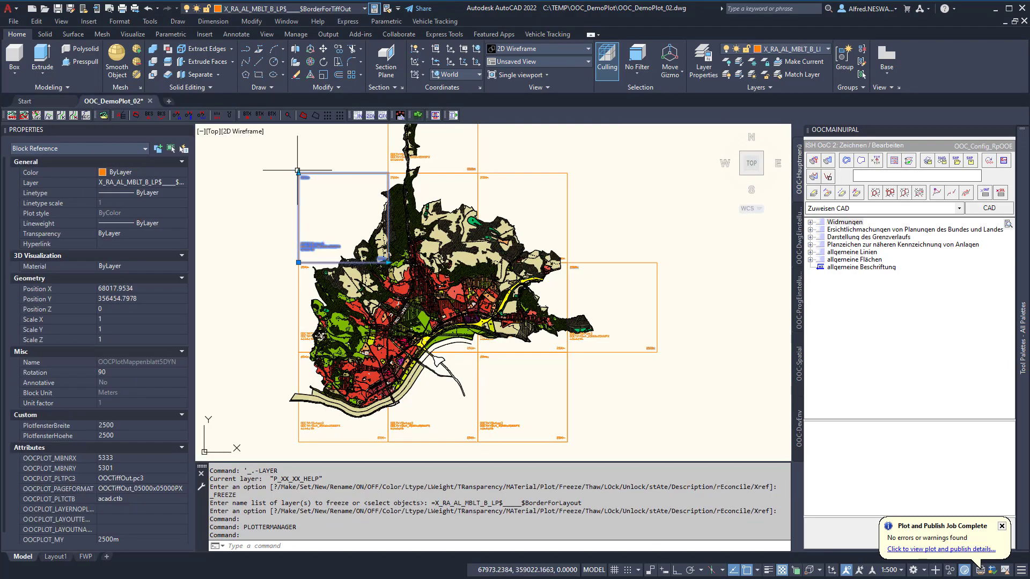
Grip-stretch the border to 1000 high and 1500 wide, then undo both changes
left_click(299, 173)
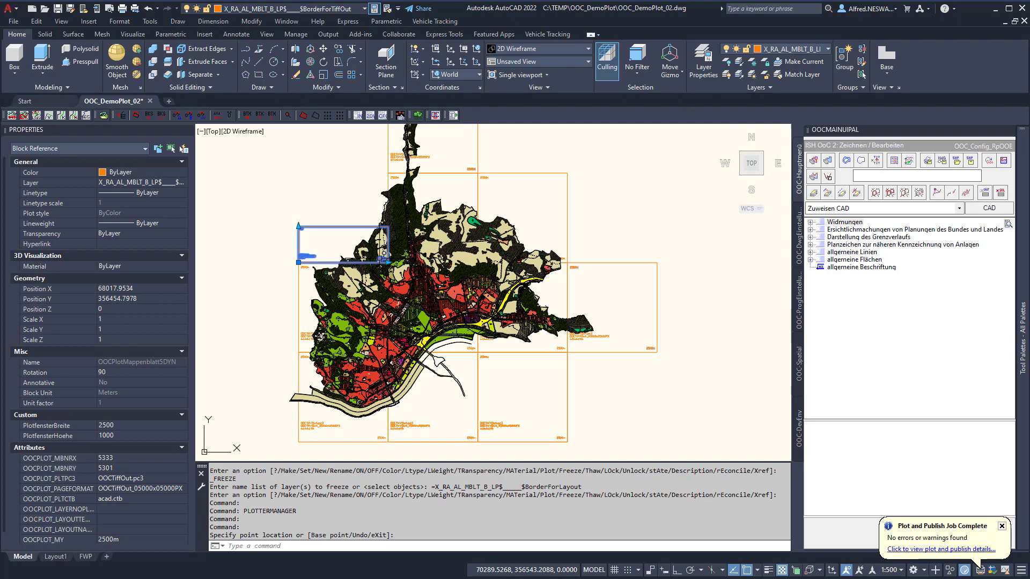
left_click(298, 226)
left_click(352, 262)
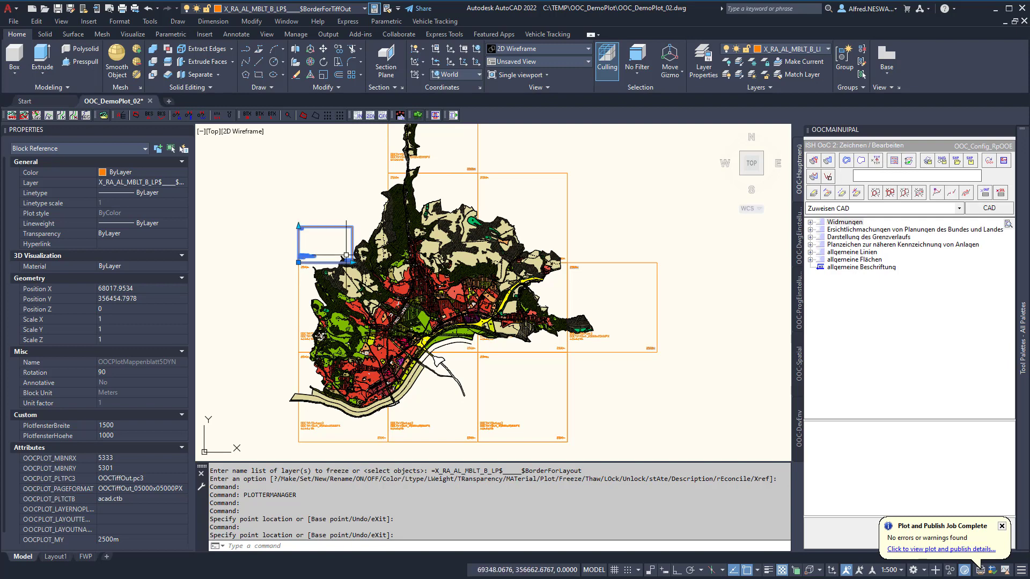
left_click(151, 12)
left_click(152, 12)
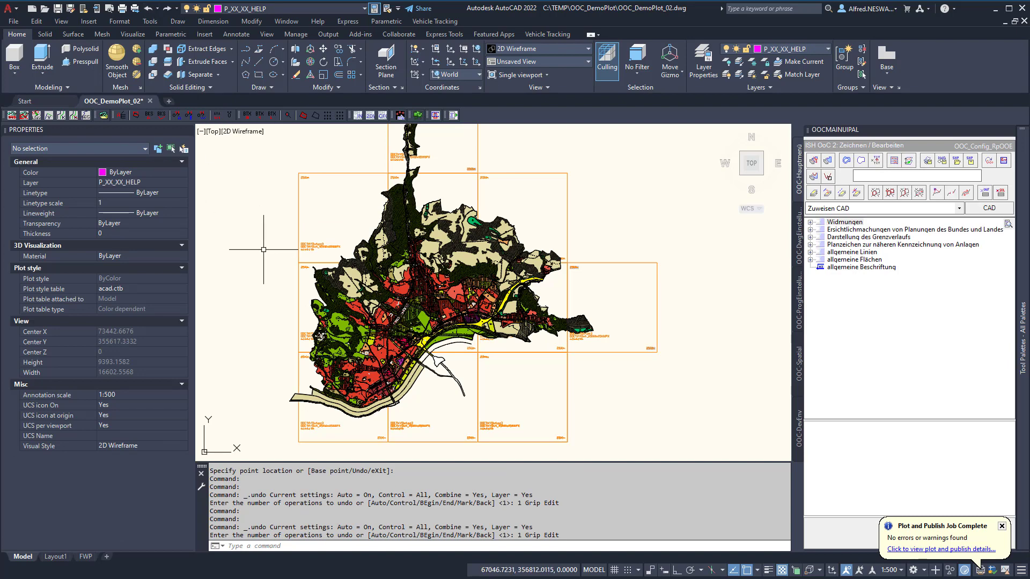
key("alt+Tab")
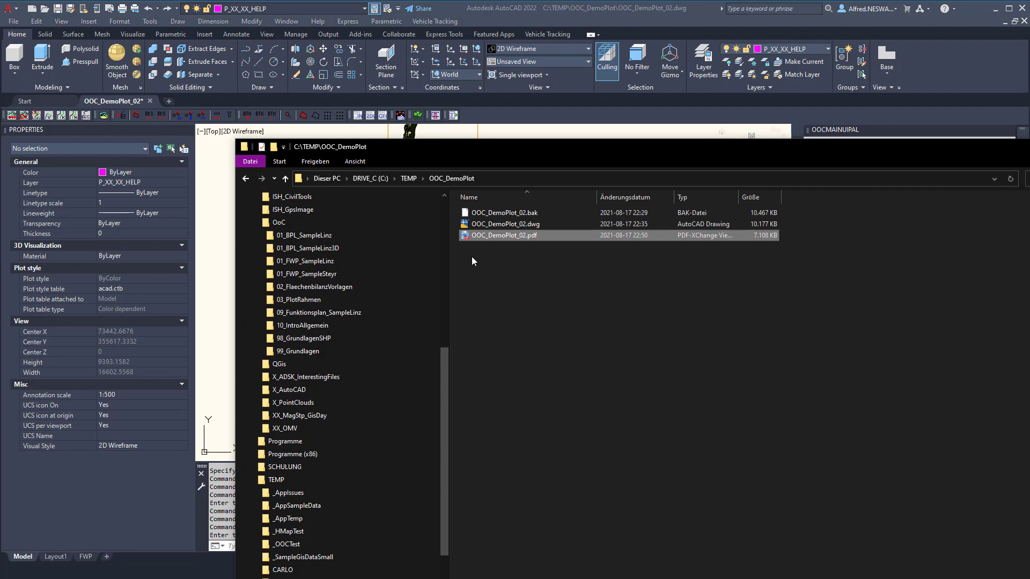
left_click(220, 272)
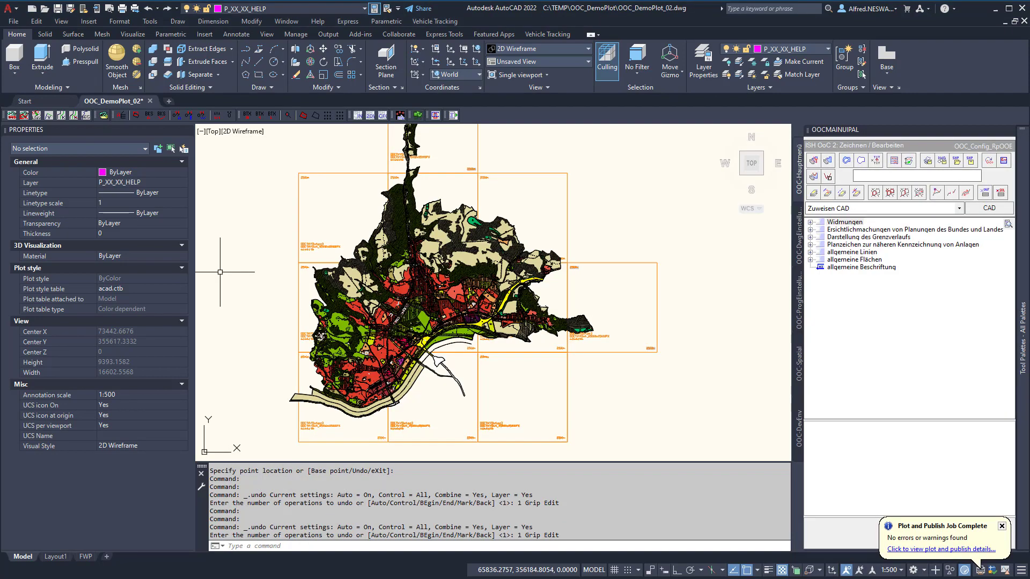
left_click(298, 227)
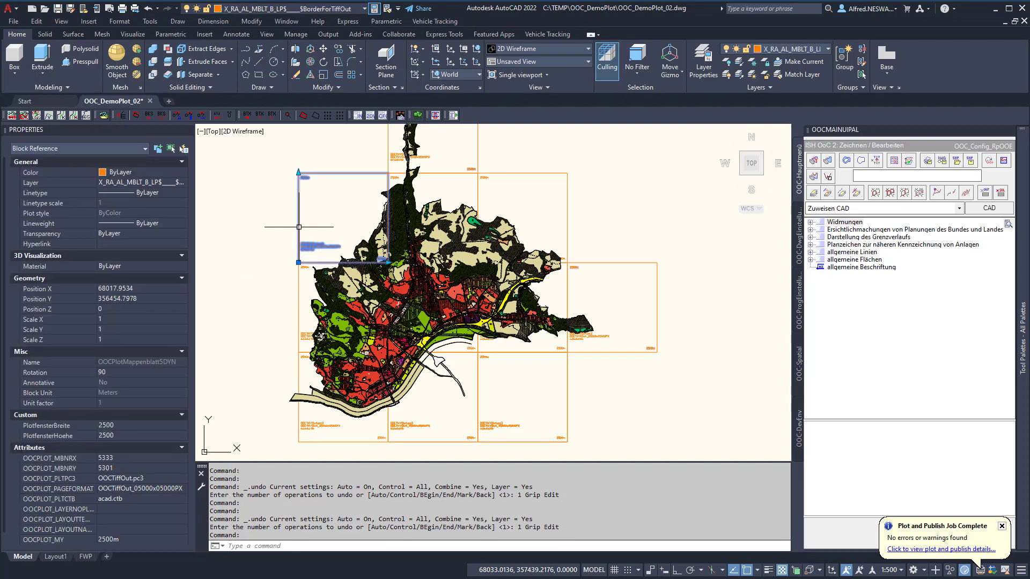
left_click(154, 479)
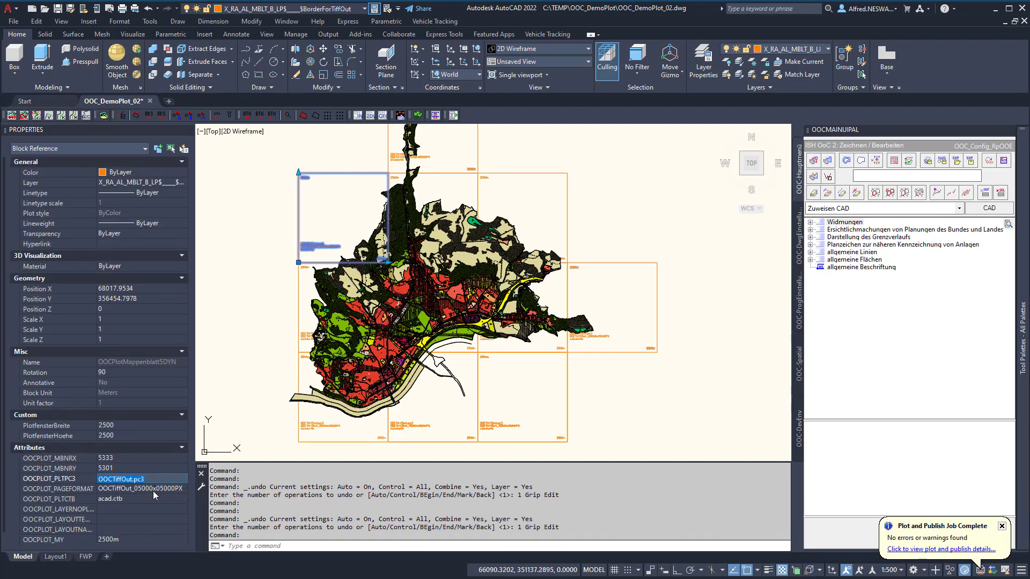
left_click(154, 489)
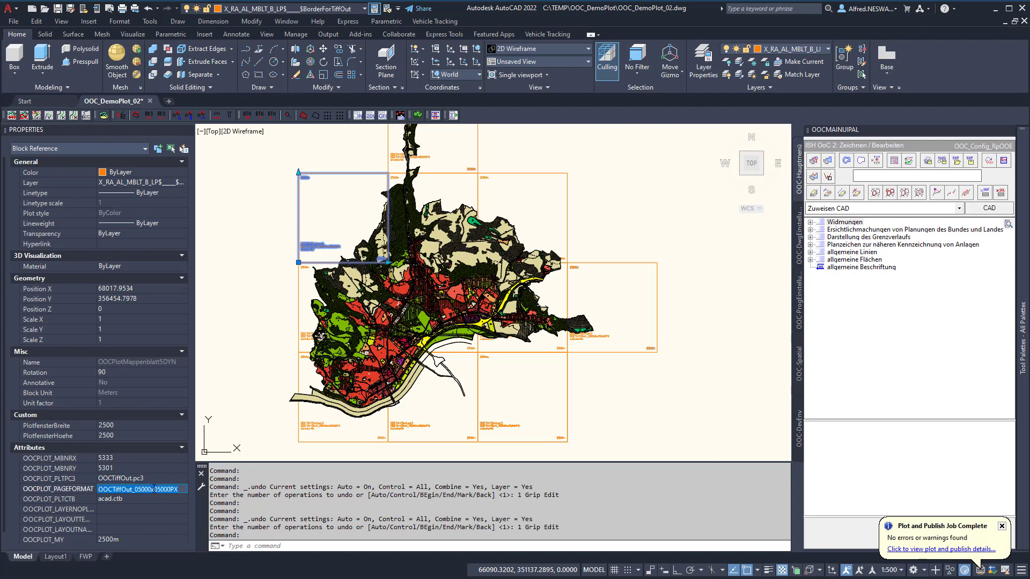
left_click(122, 468)
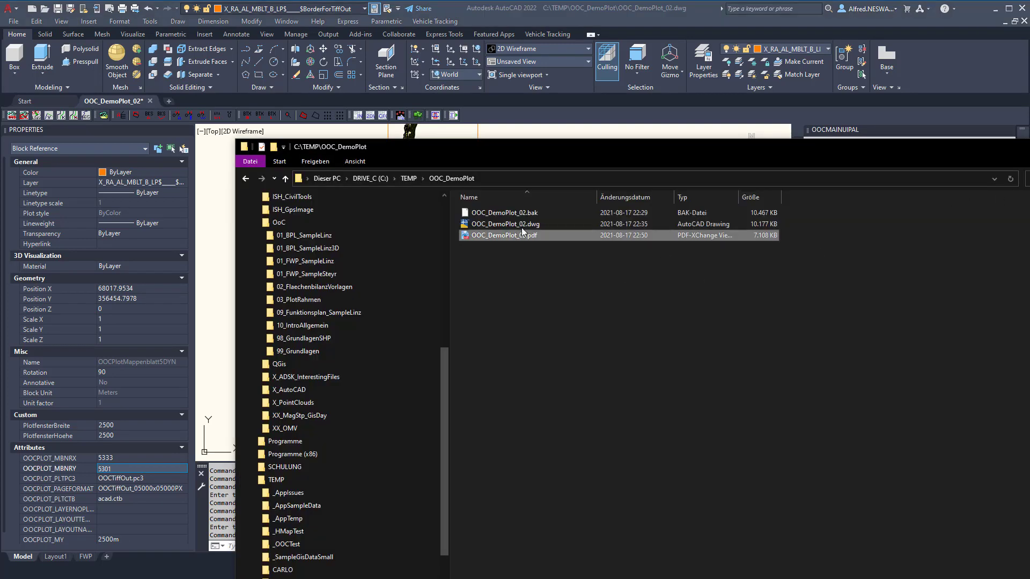
left_click(494, 224)
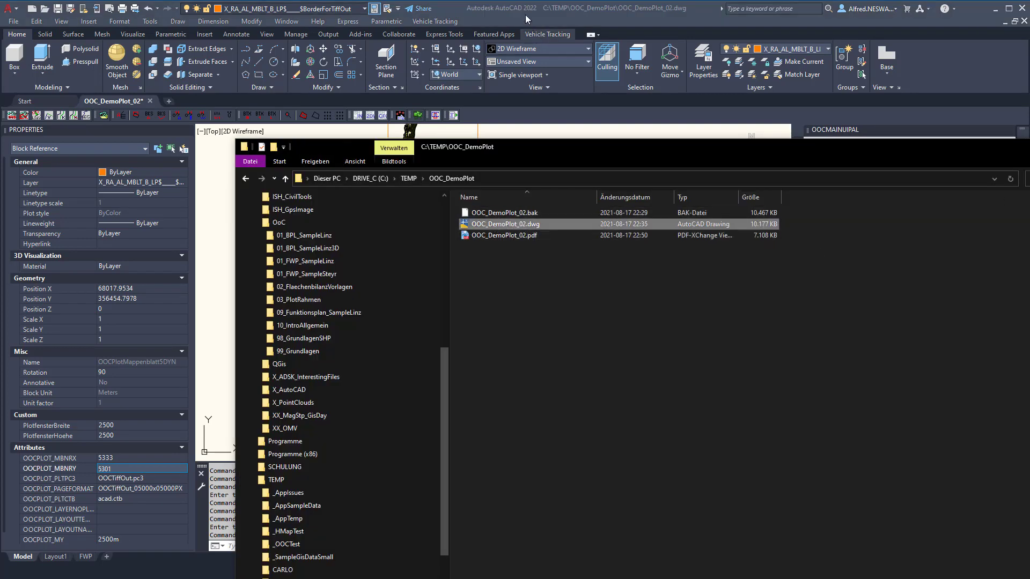
key("alt+Tab")
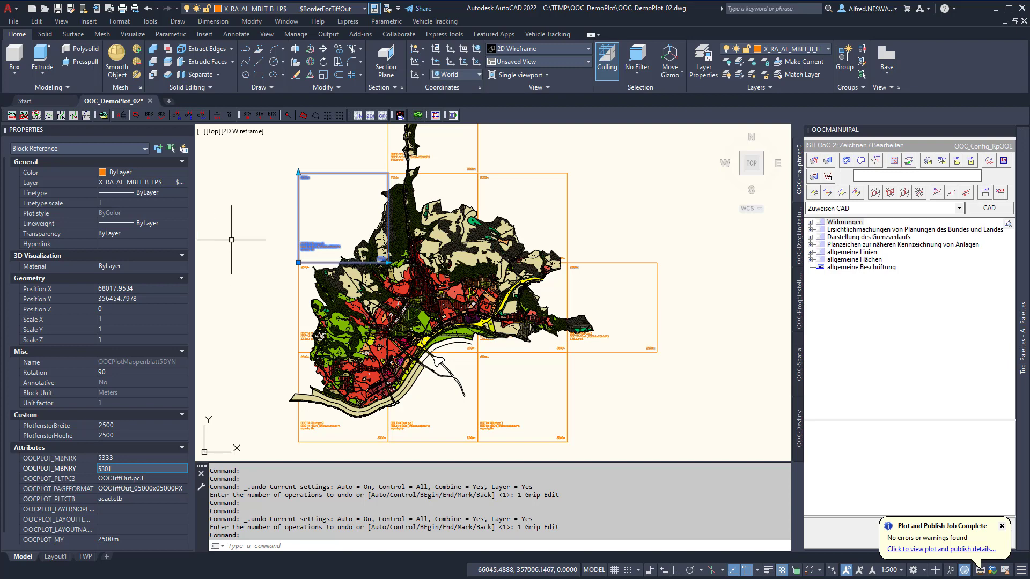
Select all 13 similar plot-border blocks and plot them as TIF rasters with TFW world files
right_click(299, 221)
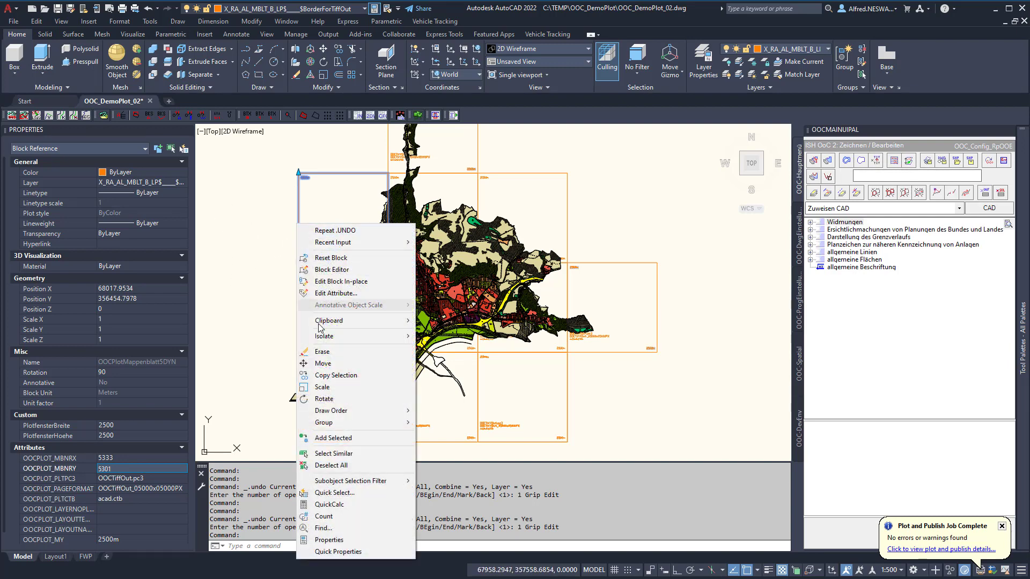
left_click(332, 453)
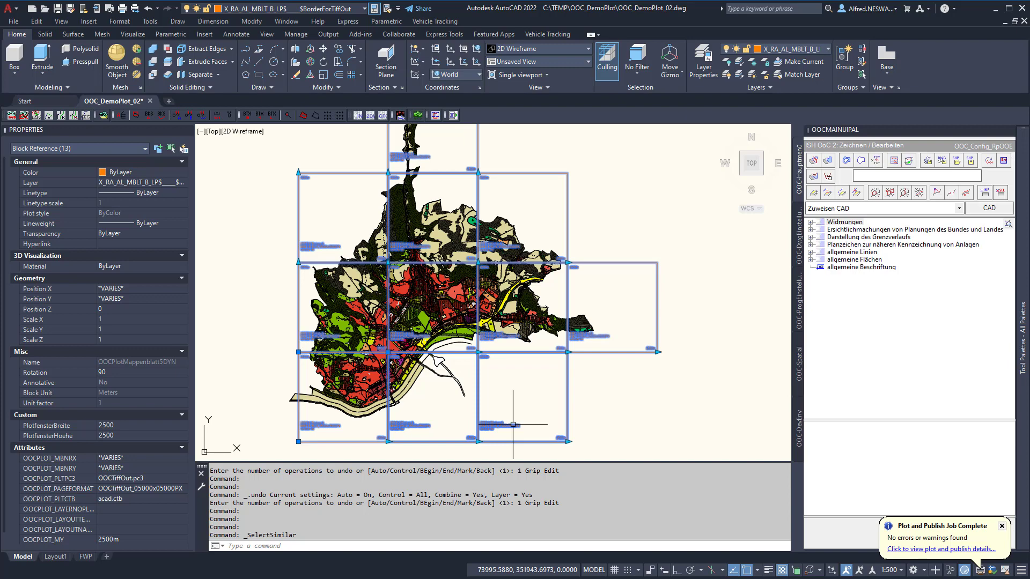
left_click(928, 164)
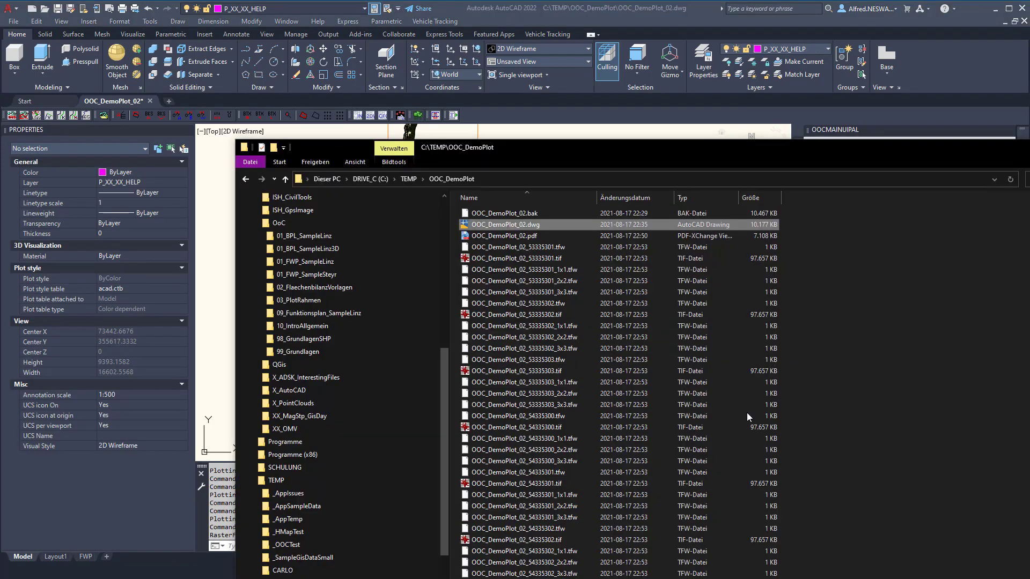
left_click(515, 247)
left_click(515, 258, "shift")
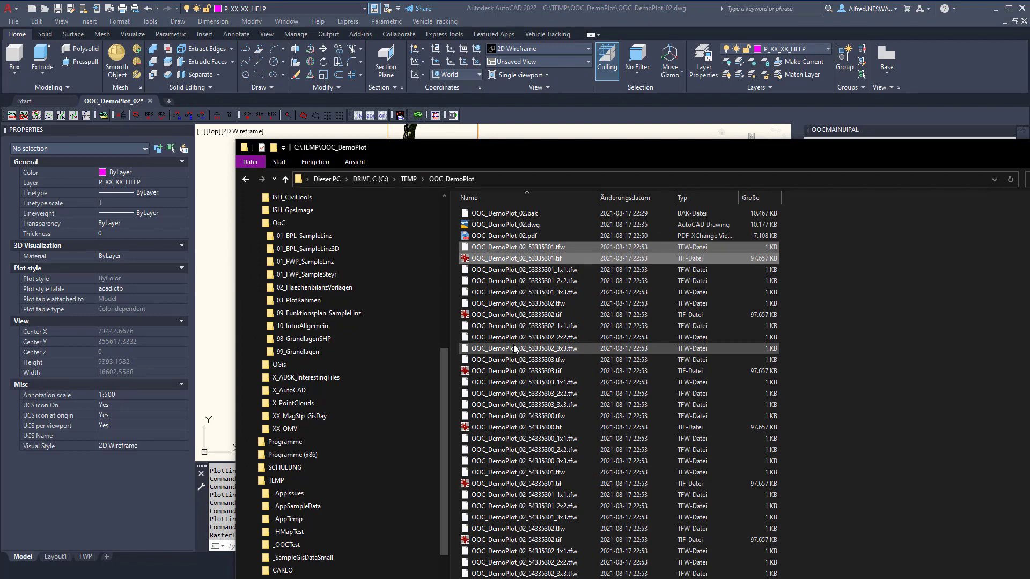
left_click(557, 270)
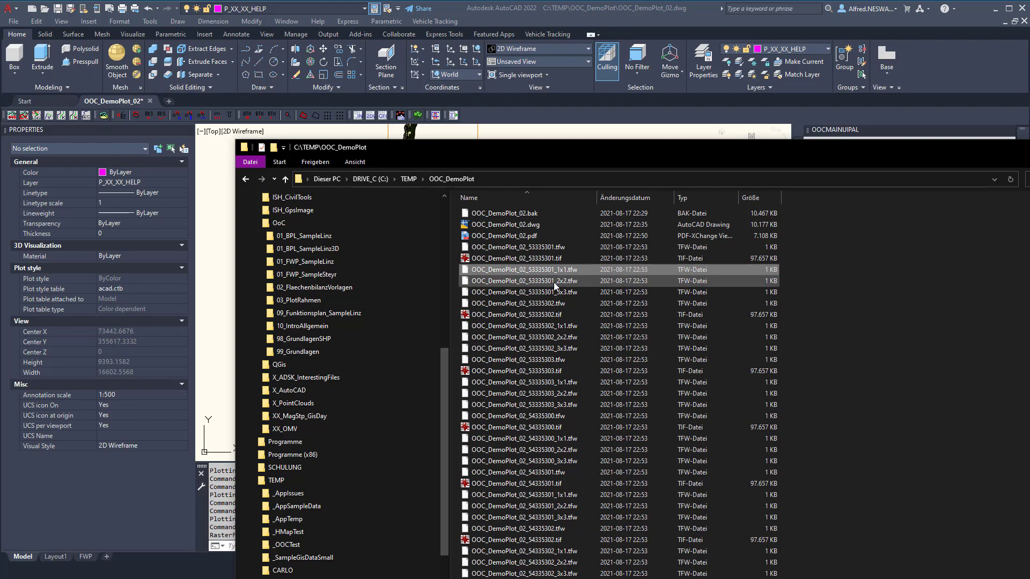
left_click(555, 292, "shift")
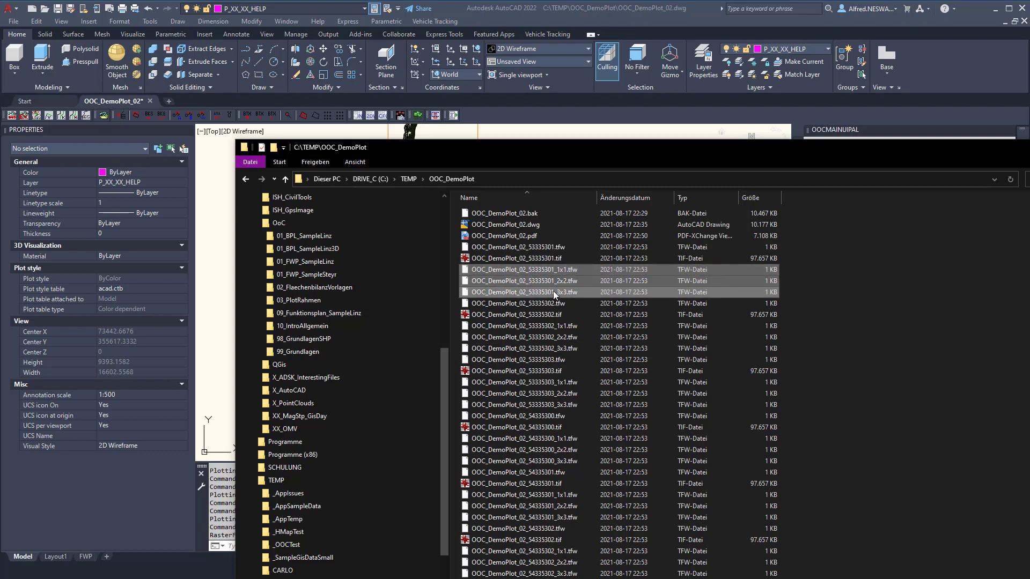
mouse_move(535, 259)
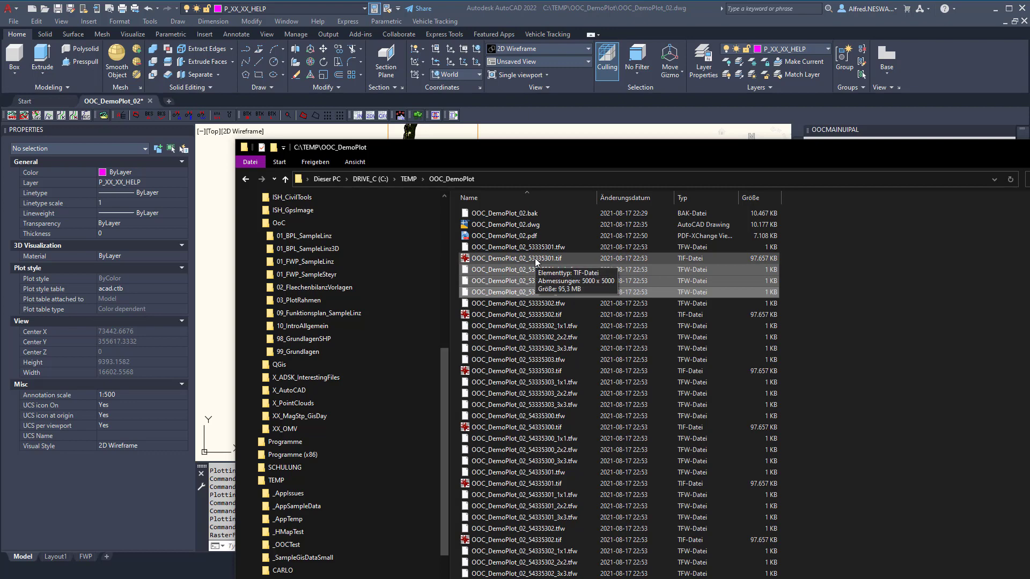
double_click(535, 261)
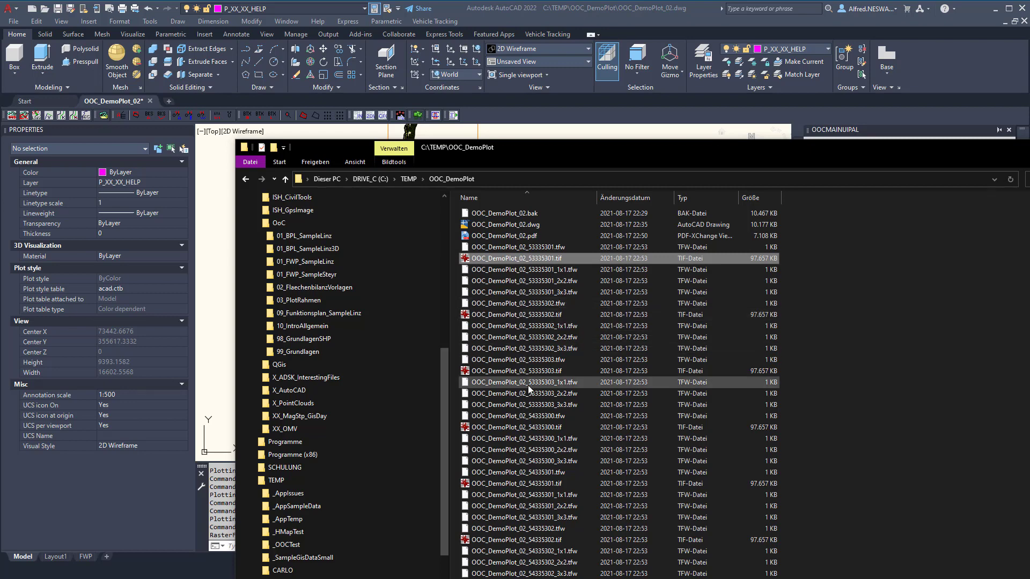
left_click(516, 247, "shift")
left_click(518, 251)
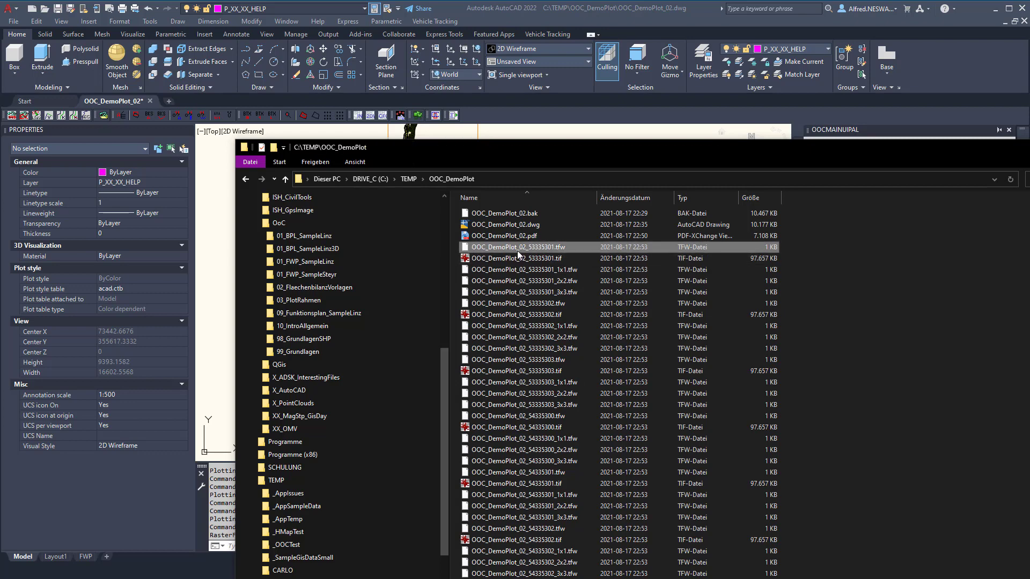
Open OOC_DemoPlot_02_53335301.tfw in Notepad++, highlight pixel size and origin lines, then close it
right_click(518, 254)
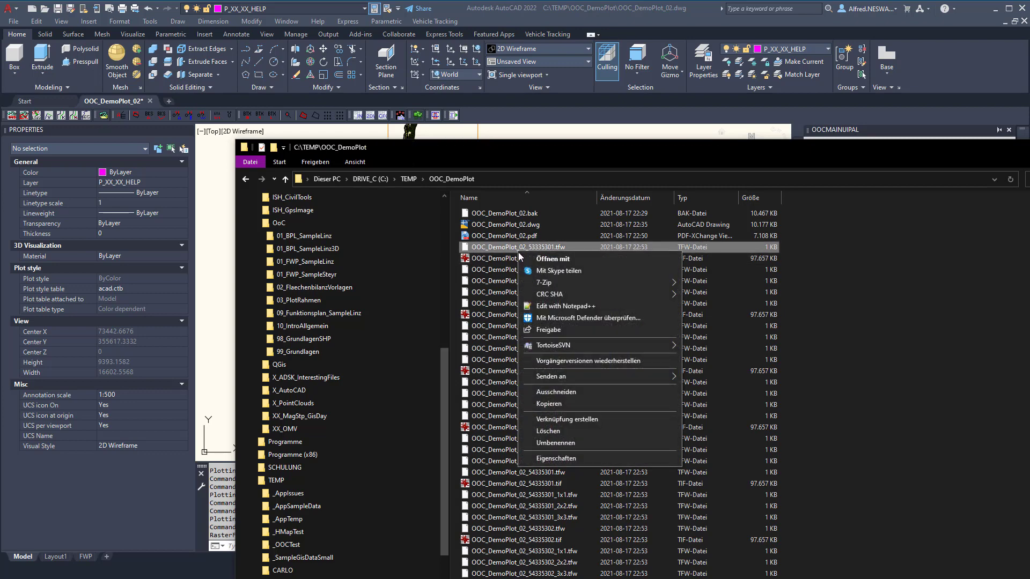
left_click(563, 306)
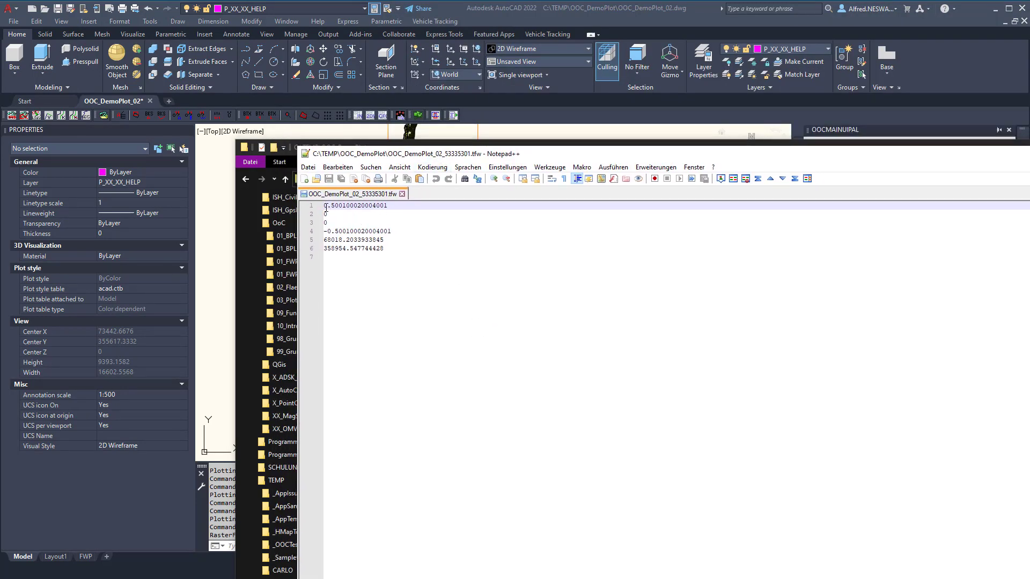
left_click_drag(325, 205, 396, 203)
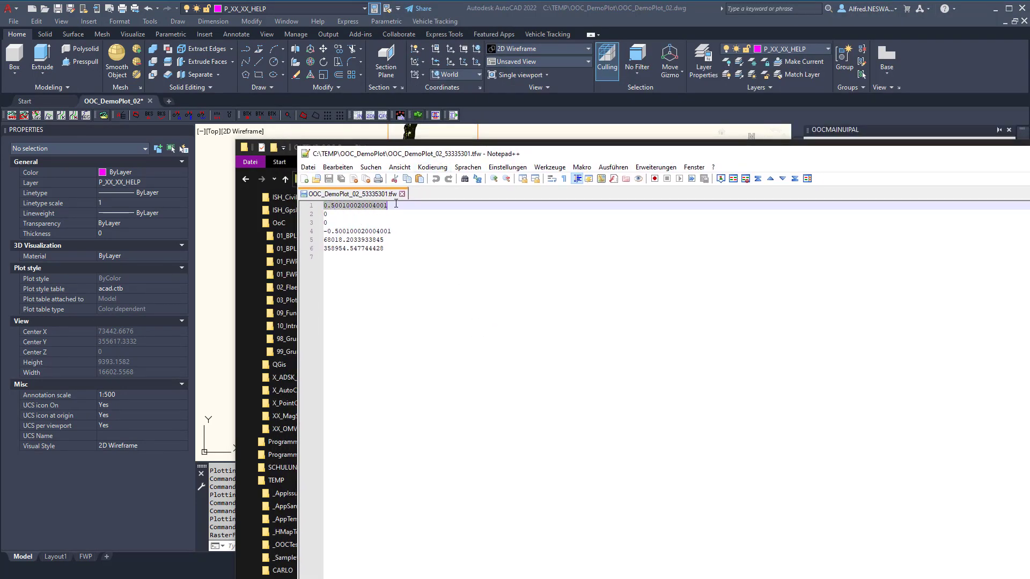
left_click(325, 230)
key("End")
key("shift+Home")
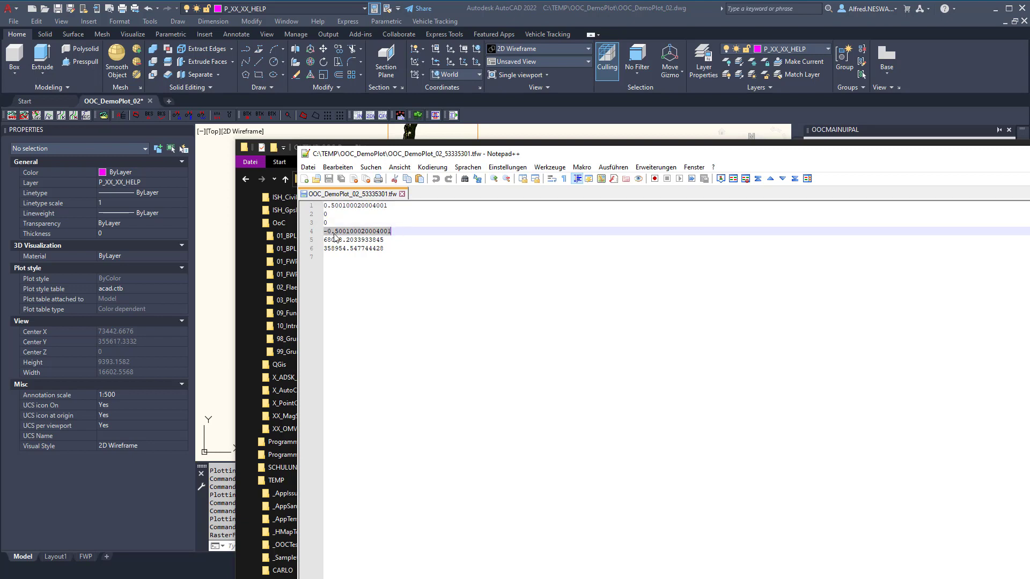
mouse_move(325, 240)
left_mouse_down()
mouse_move(393, 241)
mouse_move(325, 249)
left_mouse_up()
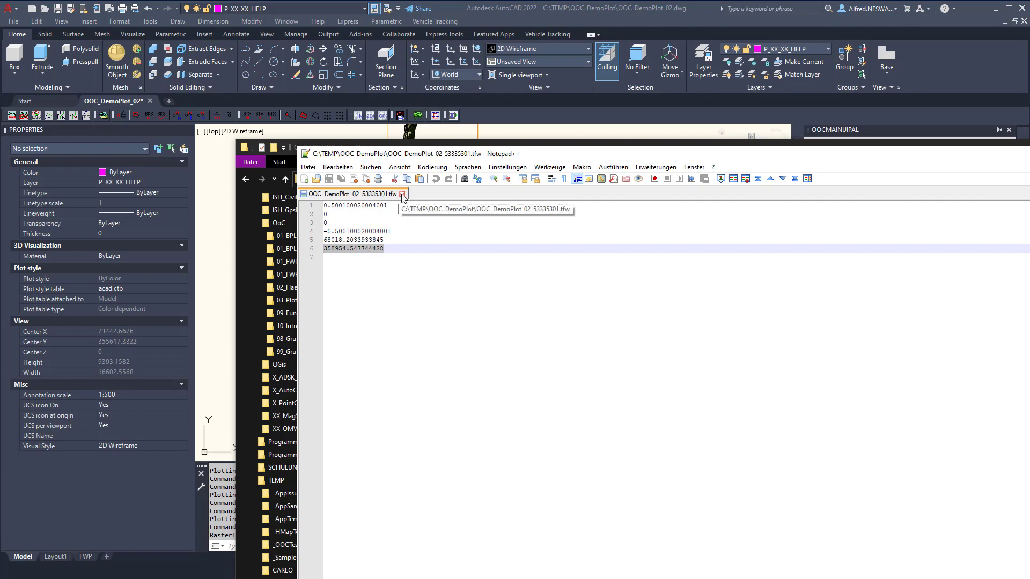
left_click(402, 194)
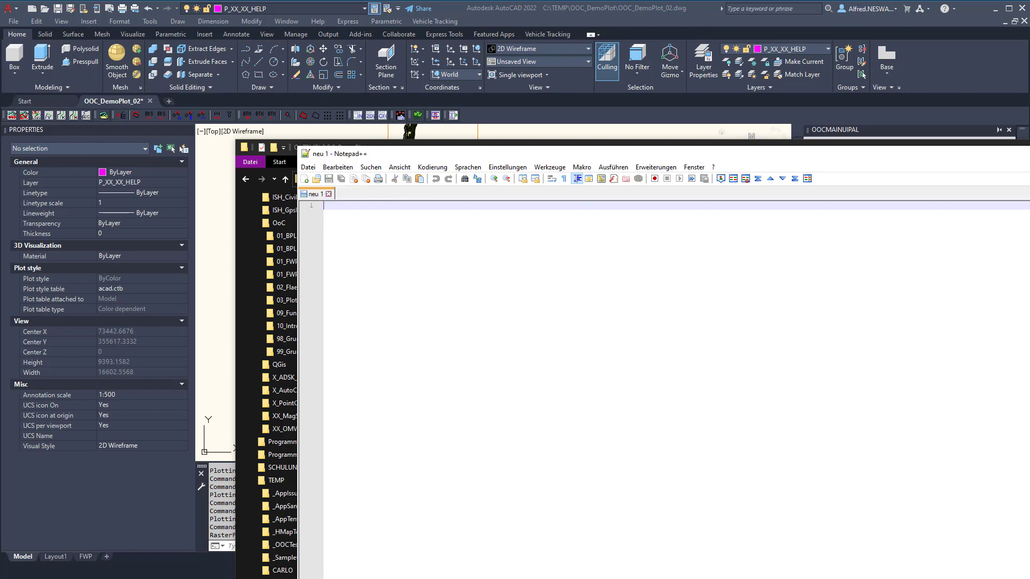
Close Notepad++, start a new raster connection, and copy the C:\TEMP\OOC_DemoPlot path from Explorer
key("alt+F4")
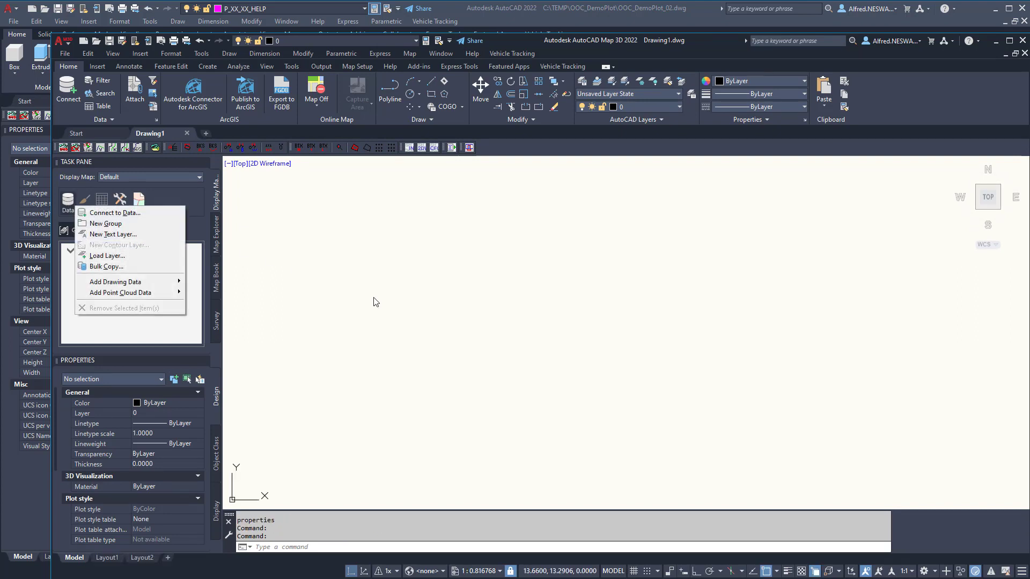
left_click(110, 213)
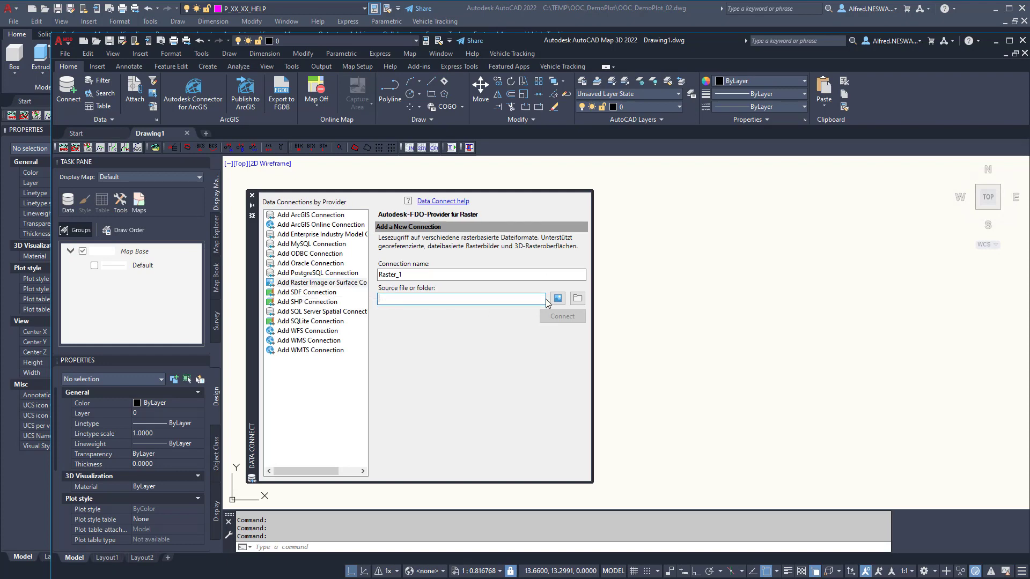
key("alt+Tab")
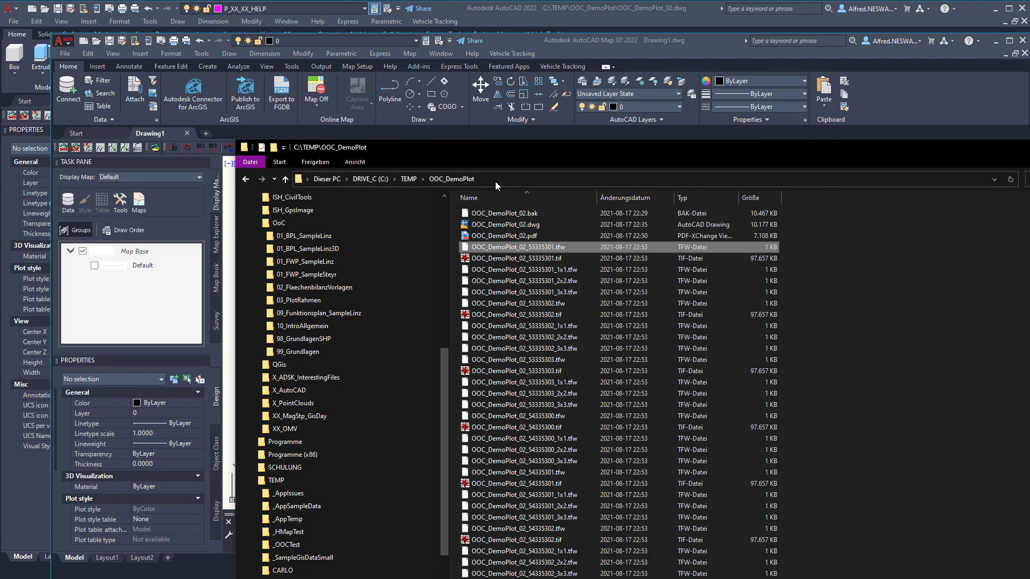
left_click(495, 182)
key("ctrl+c")
right_click(494, 184)
left_click(524, 218)
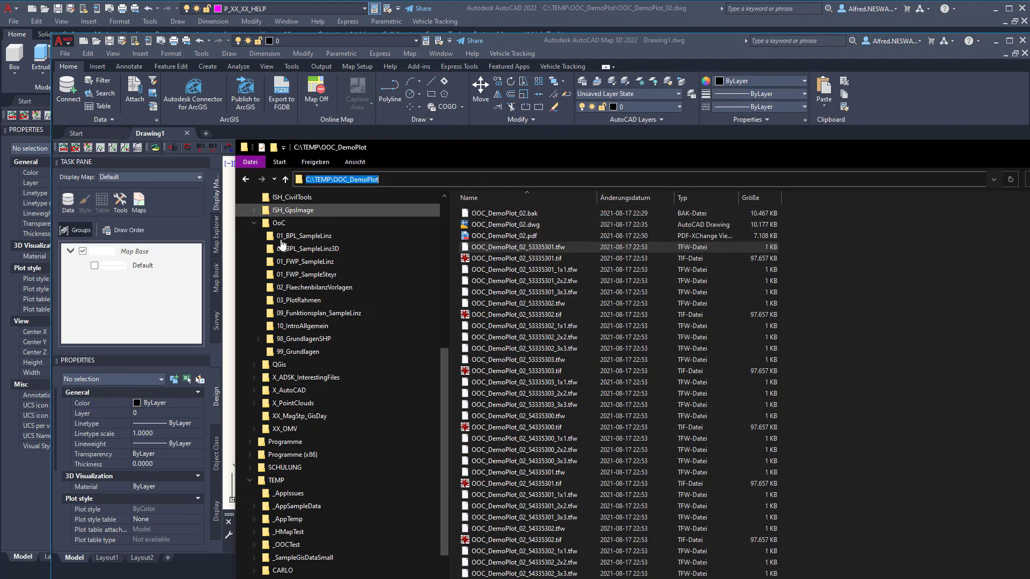
left_click(564, 46)
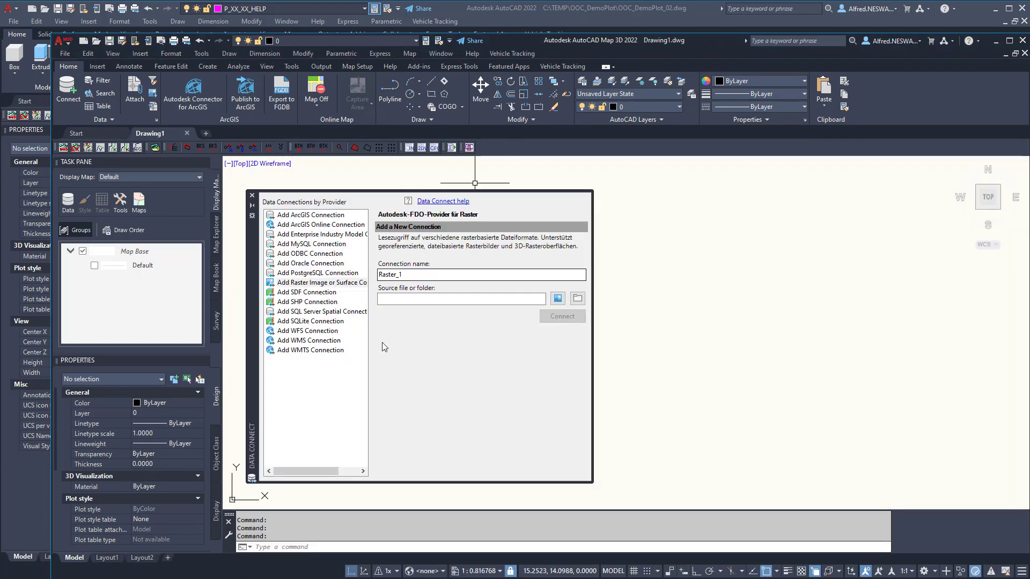
Paste the path as the raster source, connect, and add the OOC_DemoPlot TIFs to the map
right_click(394, 299)
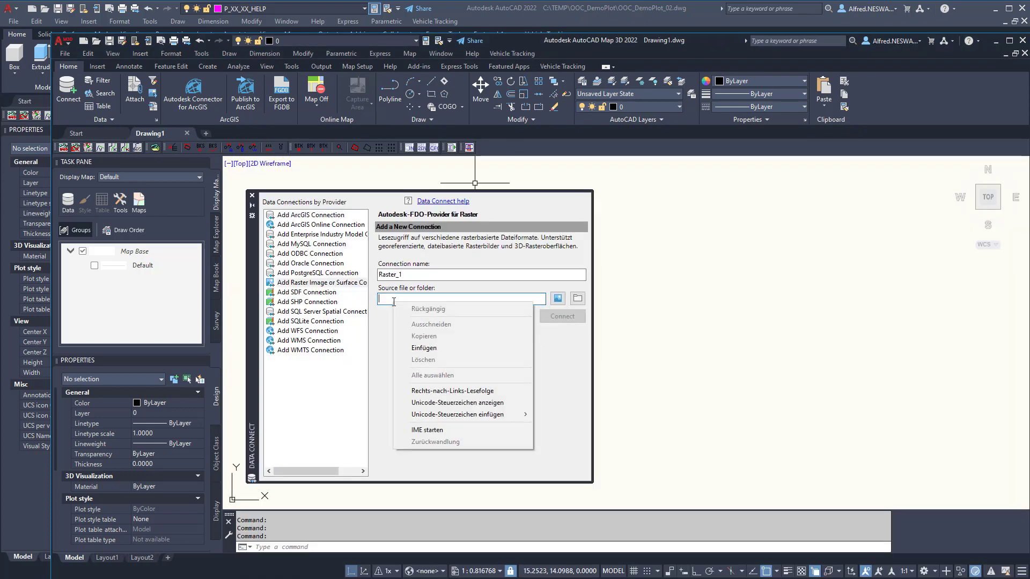
left_click(414, 349)
left_click(569, 322)
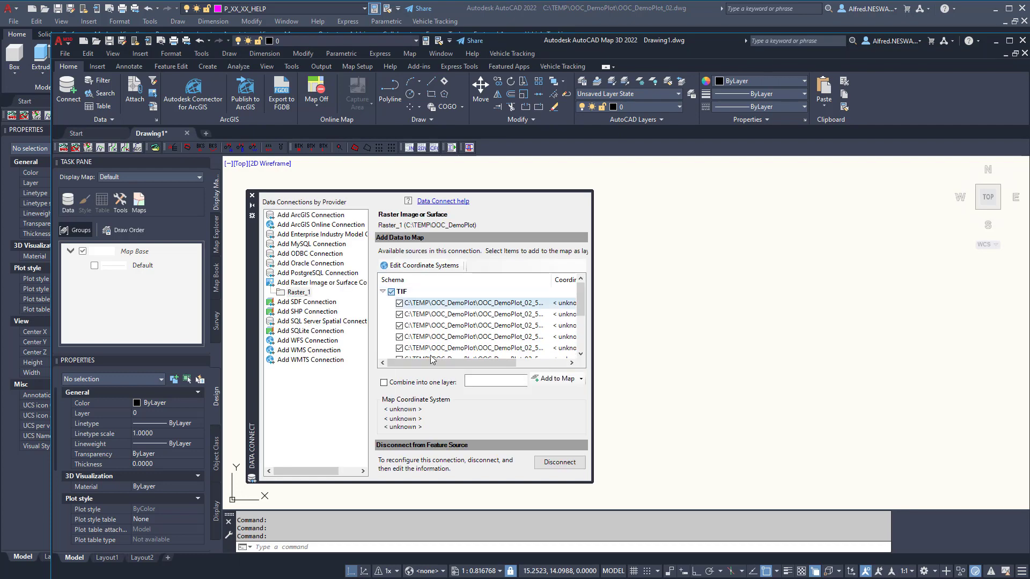
left_click(555, 378)
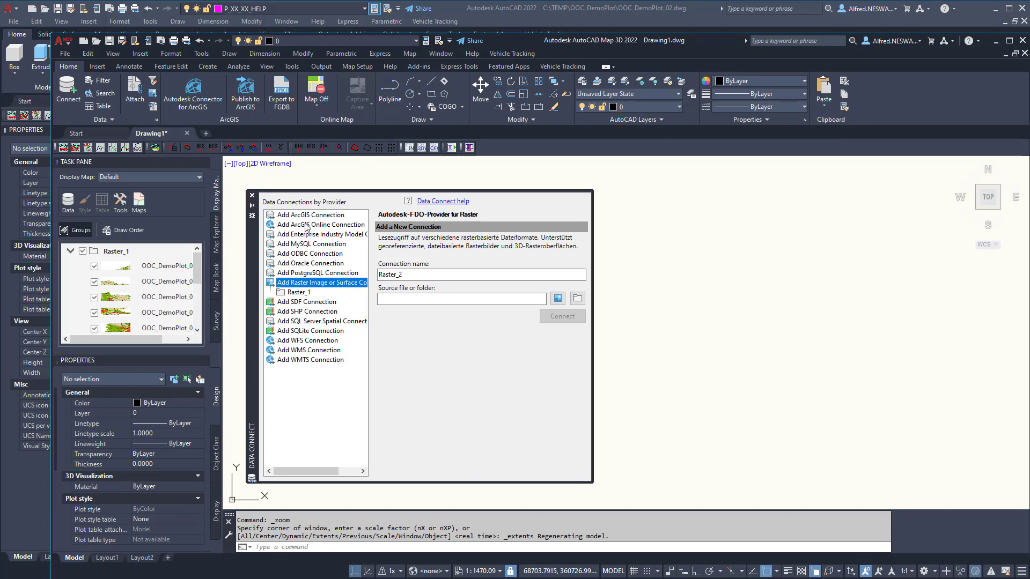
Zoom and pan over the Raster_1 tiles from the river to the eastern zones, then quit Map 3D
left_click(251, 196)
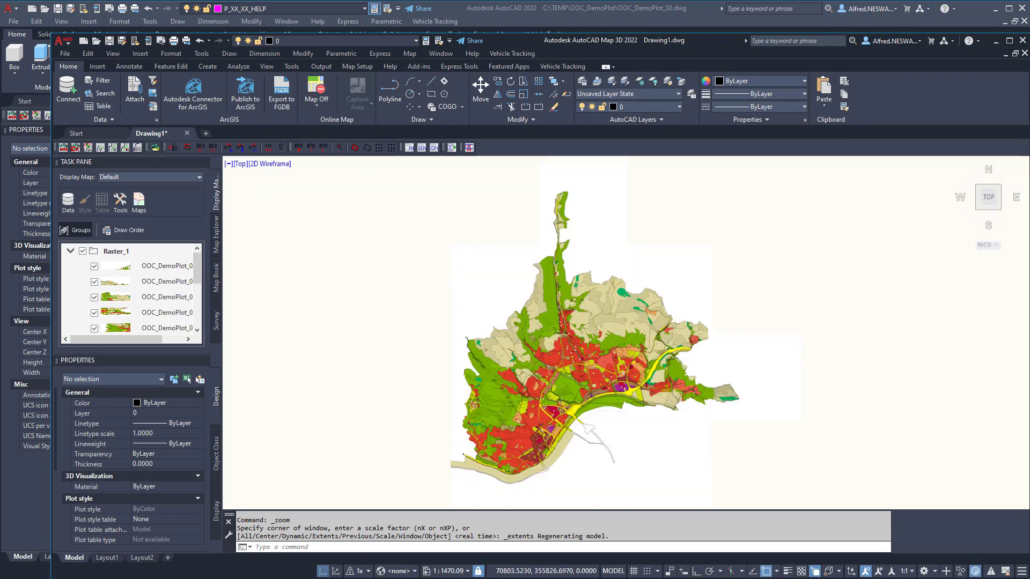
scroll(474, 336, "up", 10)
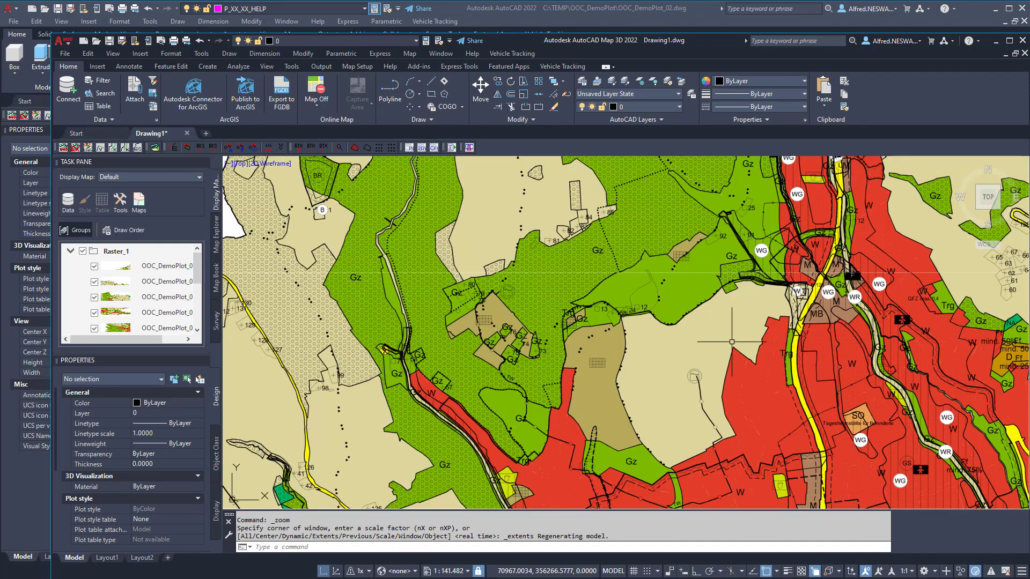
scroll(536, 301, "up", 2)
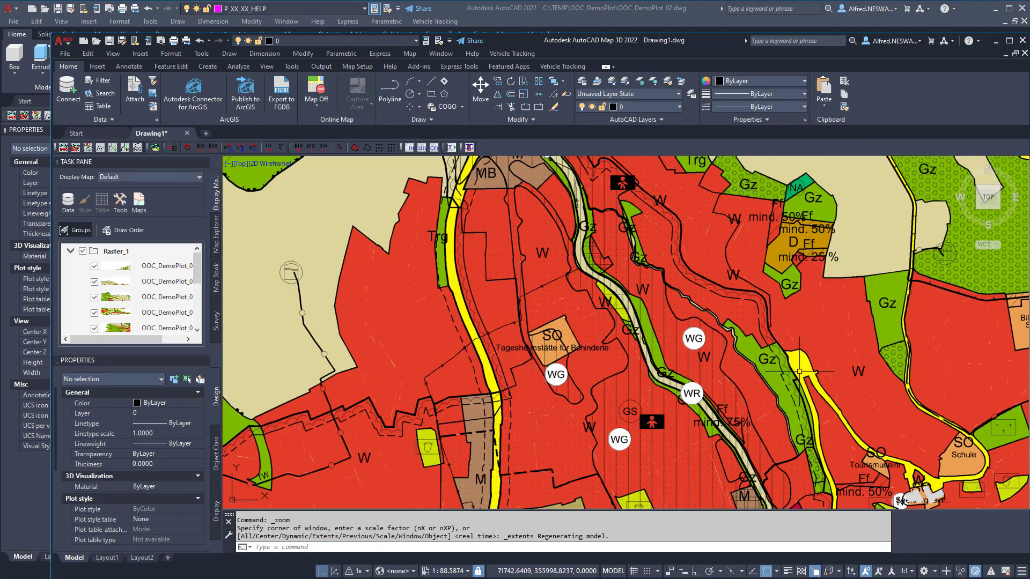
middle_click_drag(654, 365, 445, 278)
scroll(456, 311, "down", 2)
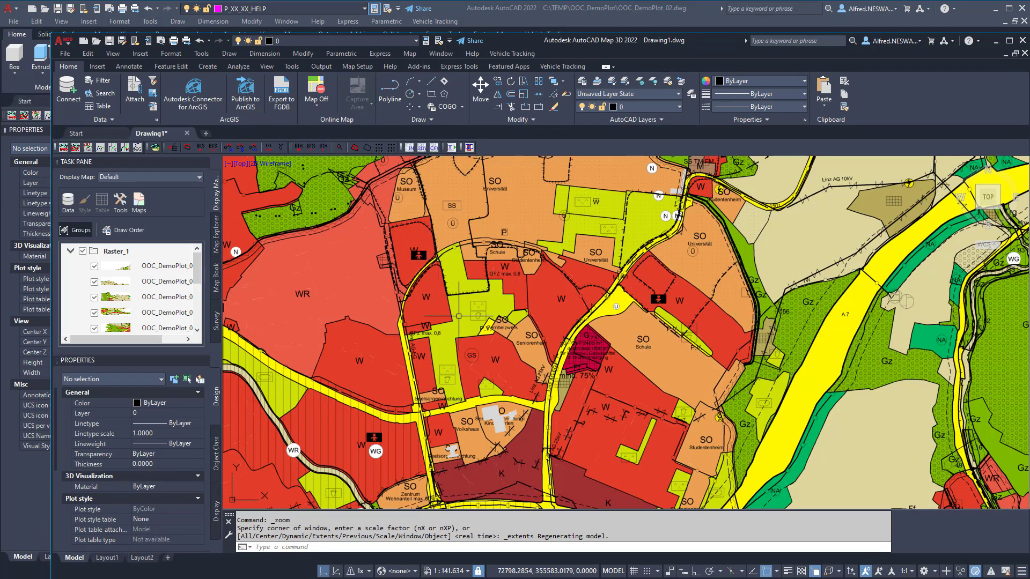
middle_click_drag(722, 366, 506, 323)
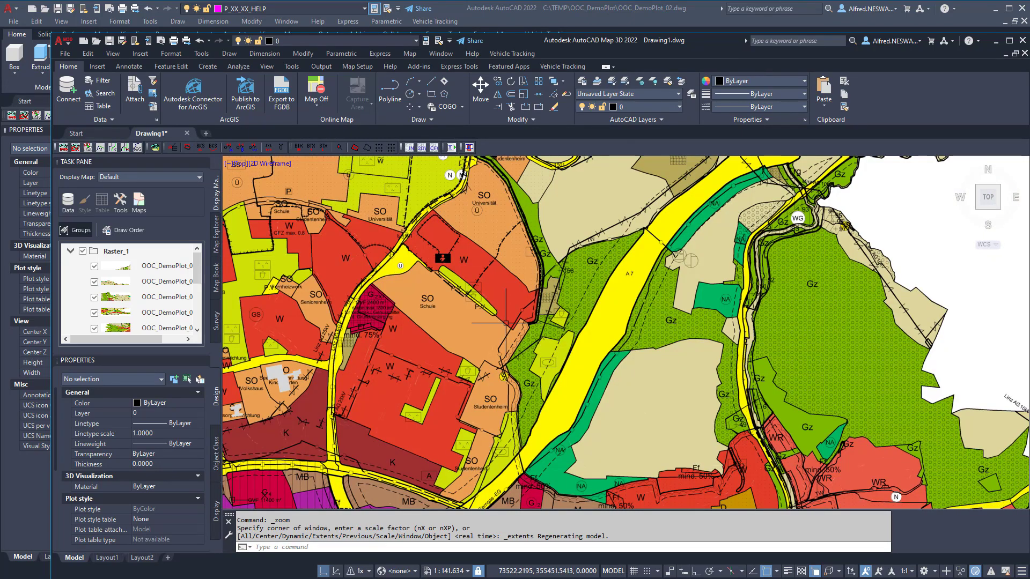
middle_click_drag(421, 336, 600, 309)
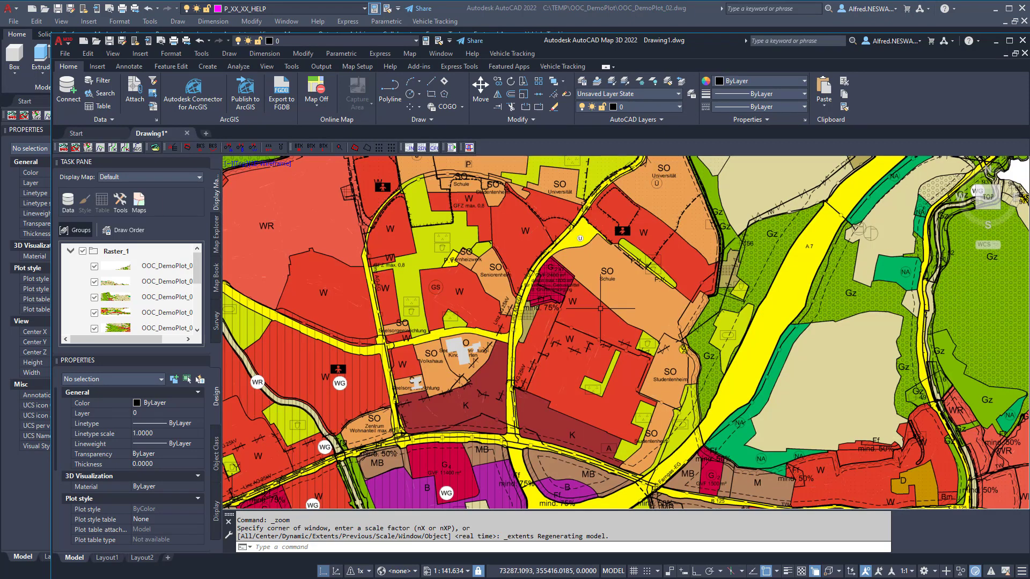
middle_click_drag(656, 315, 558, 321)
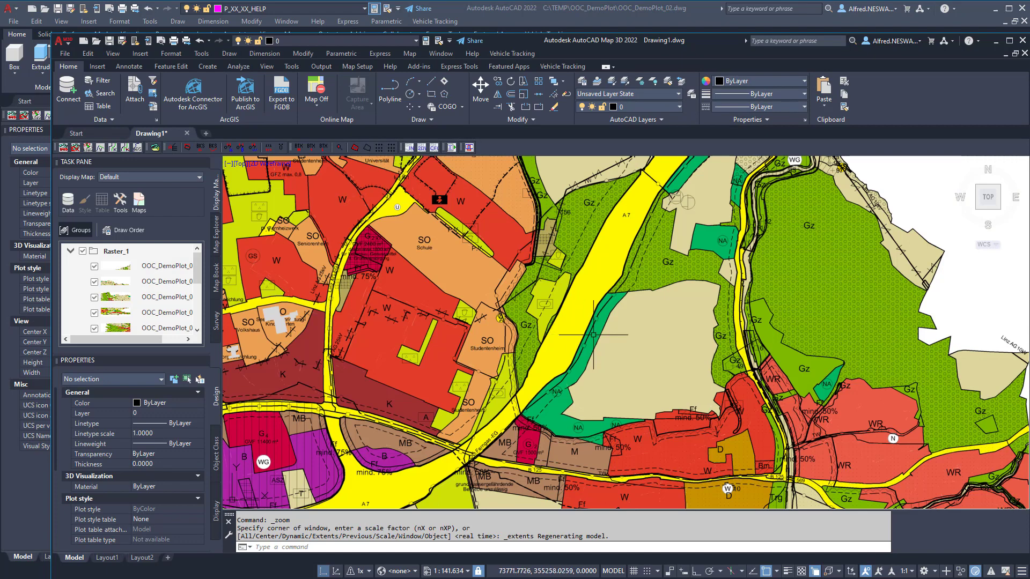
middle_click_drag(643, 343, 697, 348)
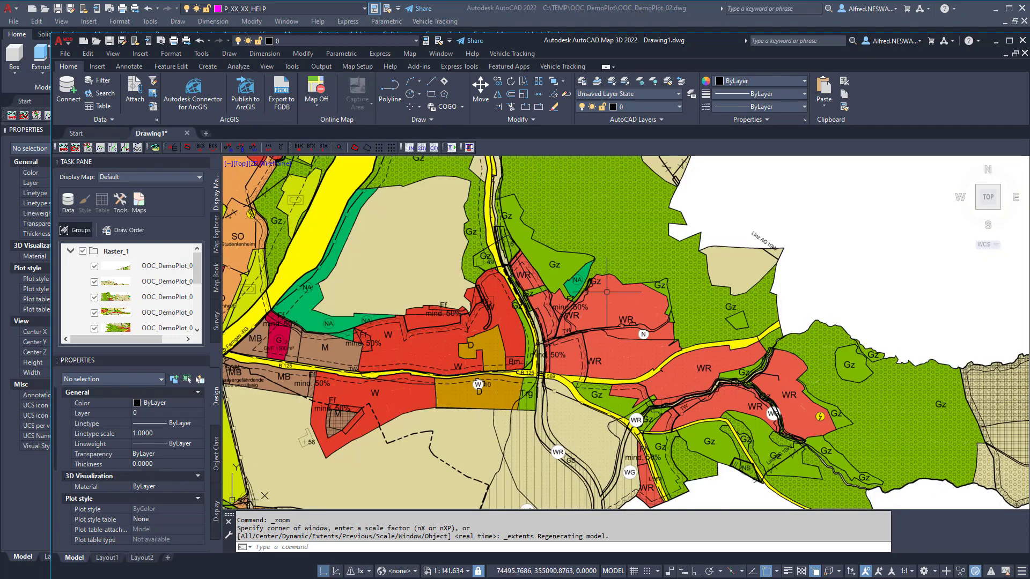
scroll(595, 306, "down", 2)
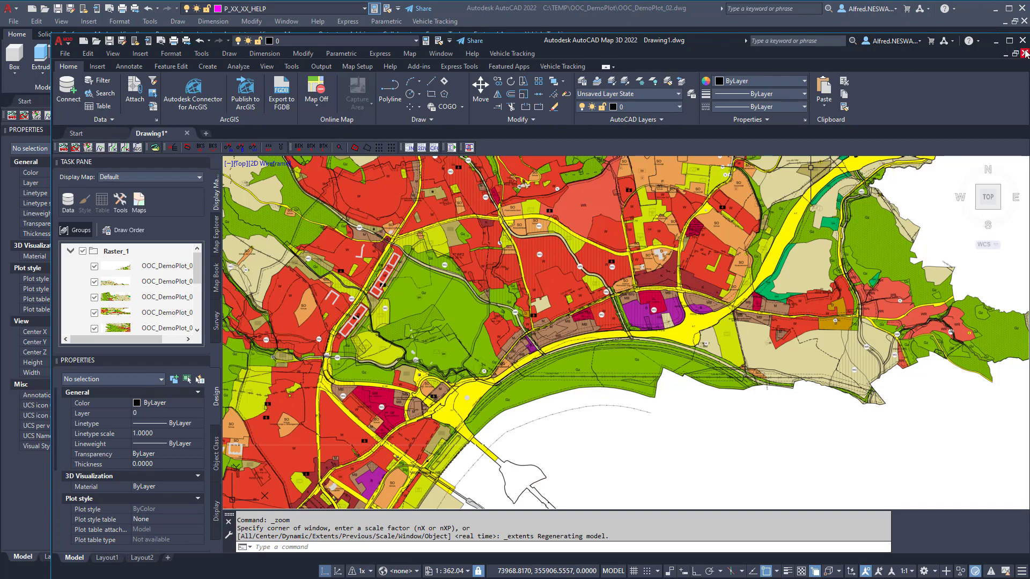
left_click(1026, 53)
Decline saving in Map 3D, then browse to C:\TEMP\OOC_DemoPlot in the QGIS Browser panel
left_click(538, 337)
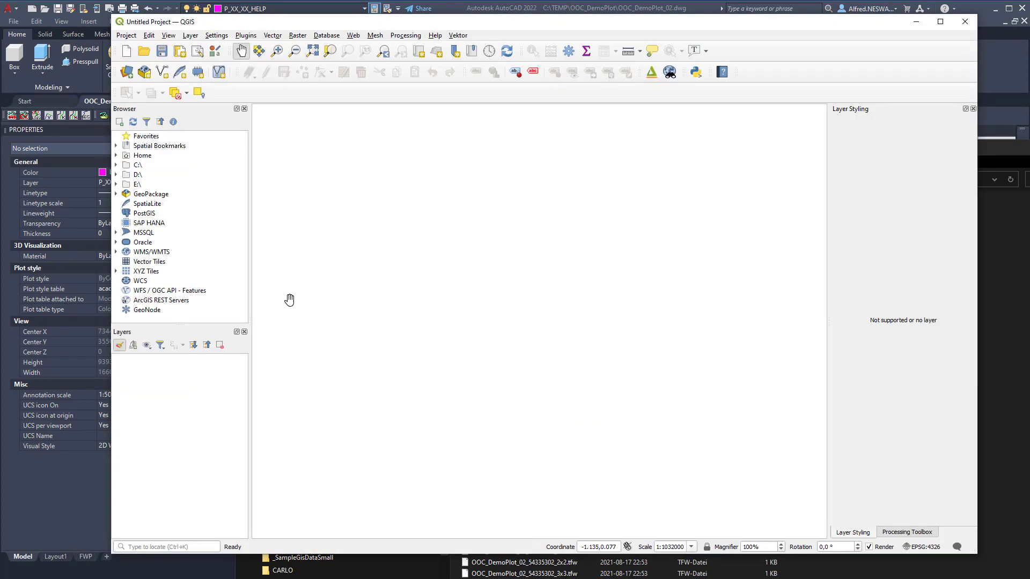
left_click(115, 164)
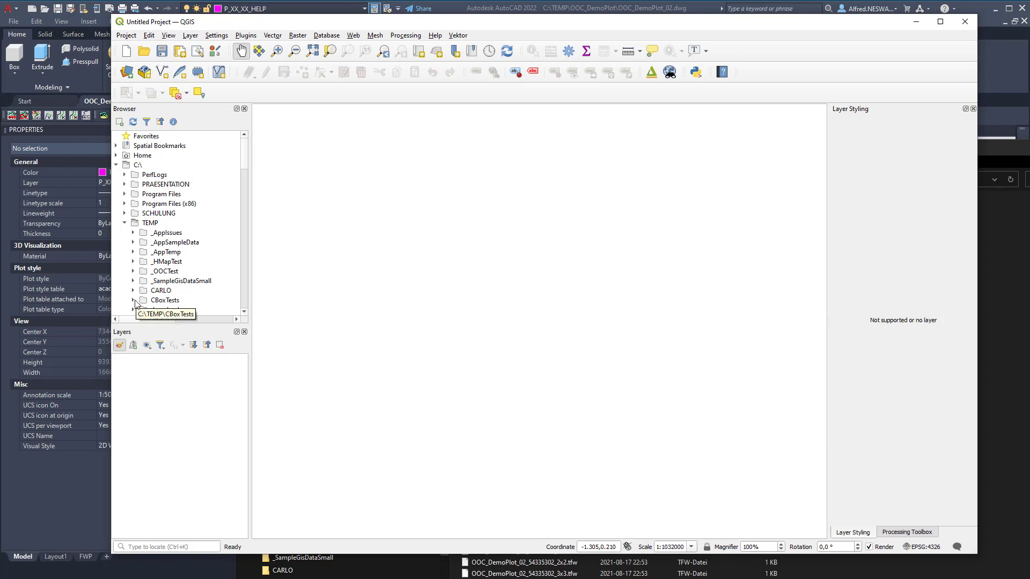
scroll(142, 293, "down", 1)
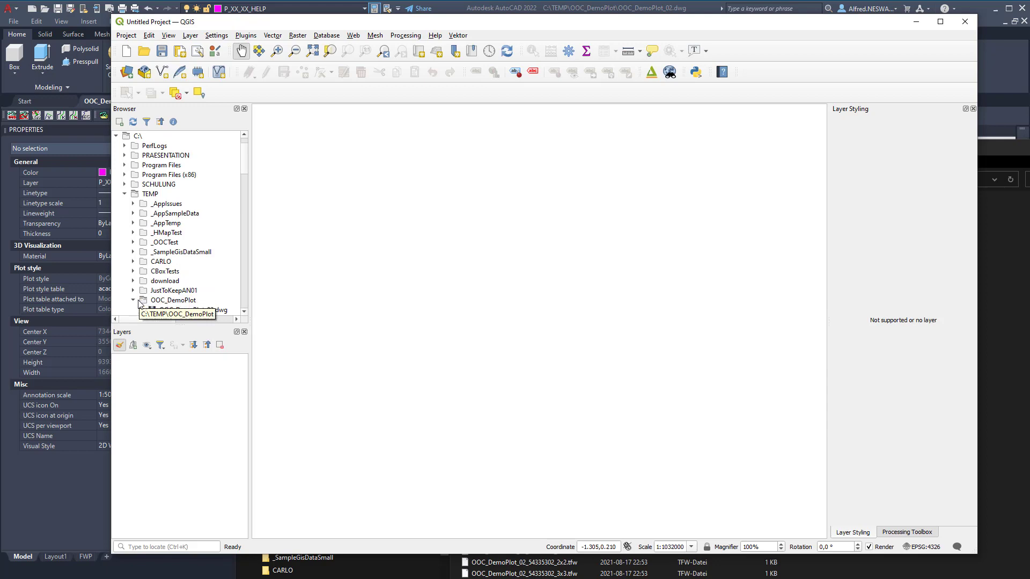
left_click(171, 301)
Select all OOC_DemoPlot_02 tile TIFs and add them to the project as layers
scroll(176, 290, "down", 4)
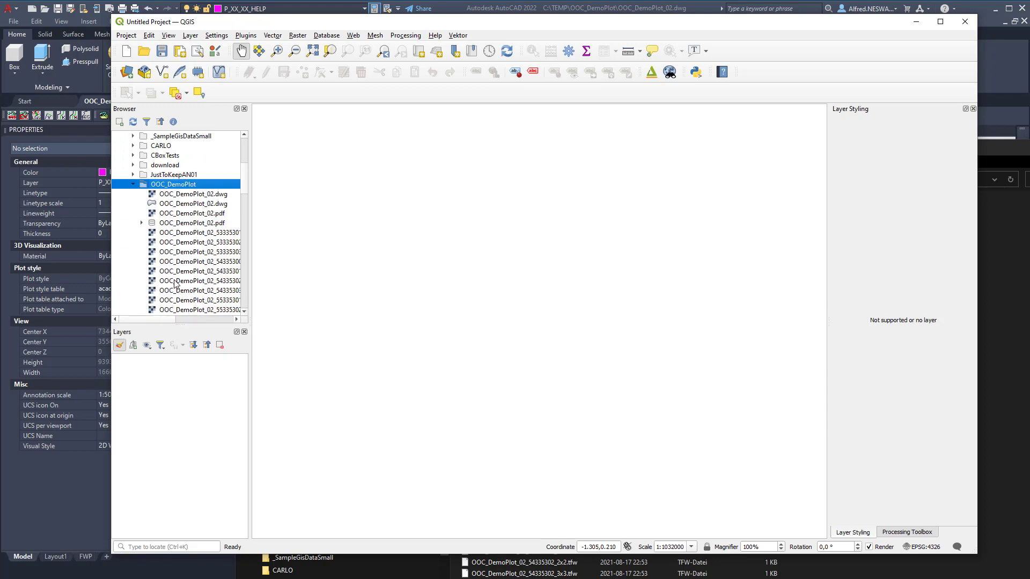
left_click(188, 234)
scroll(185, 252, "down", 3)
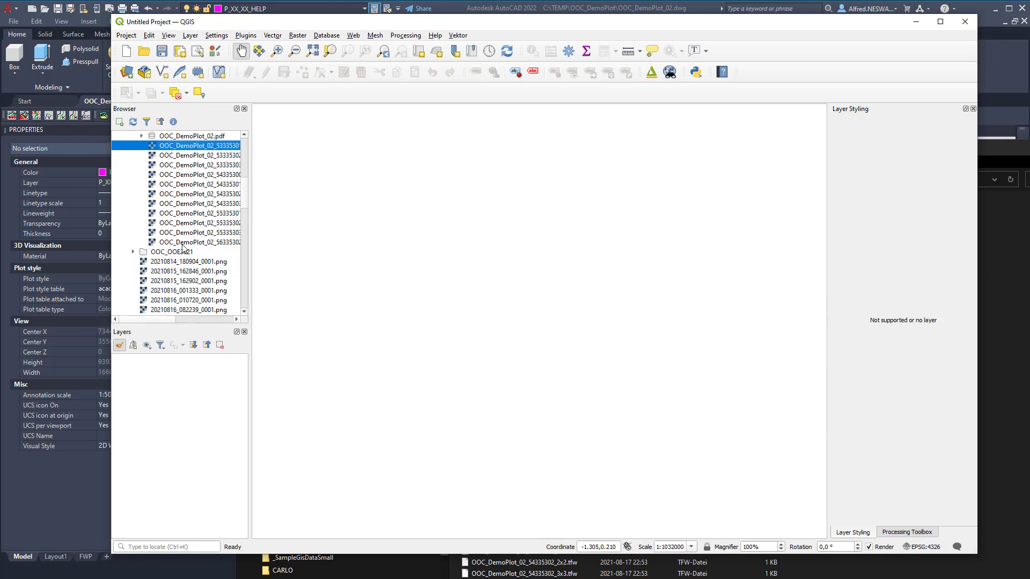
left_click(183, 243, "shift")
right_click(182, 243)
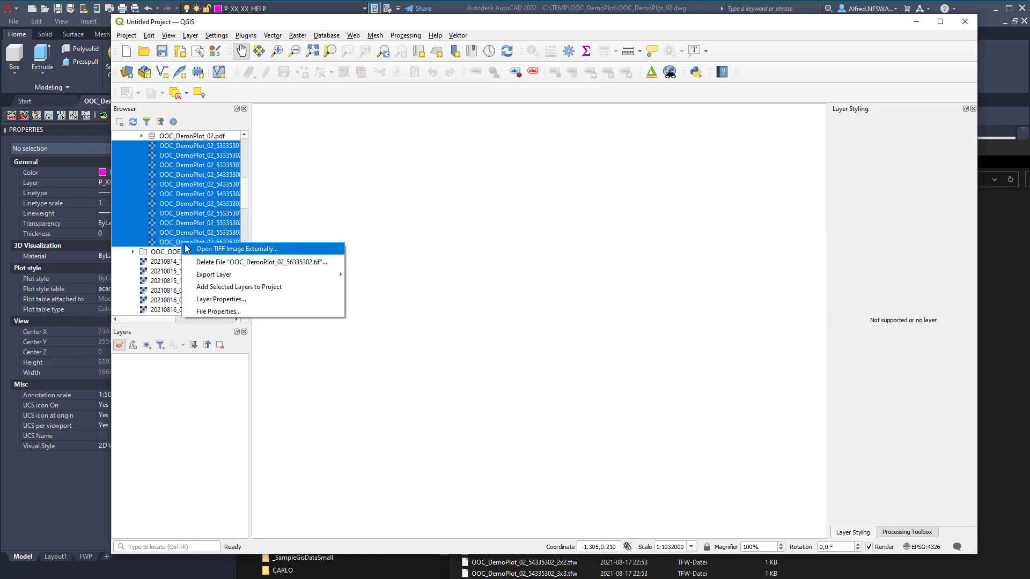
left_click(200, 287)
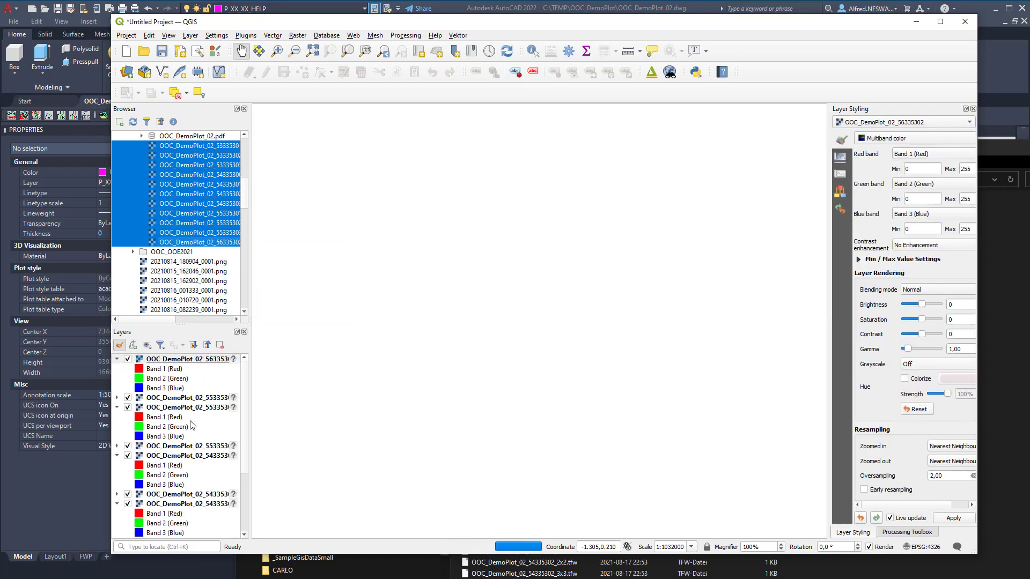
Zoom and pan the raster map across the green Gz zones and red residential corridor
scroll(456, 351, "up", 5)
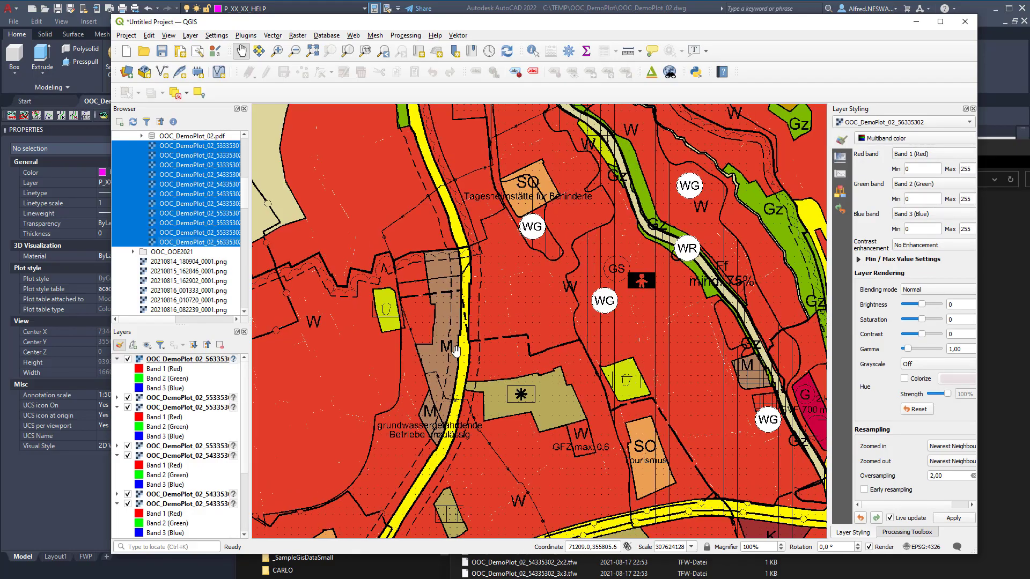
left_click(464, 278)
left_click_drag(466, 279, 554, 309)
left_click_drag(634, 232, 467, 432)
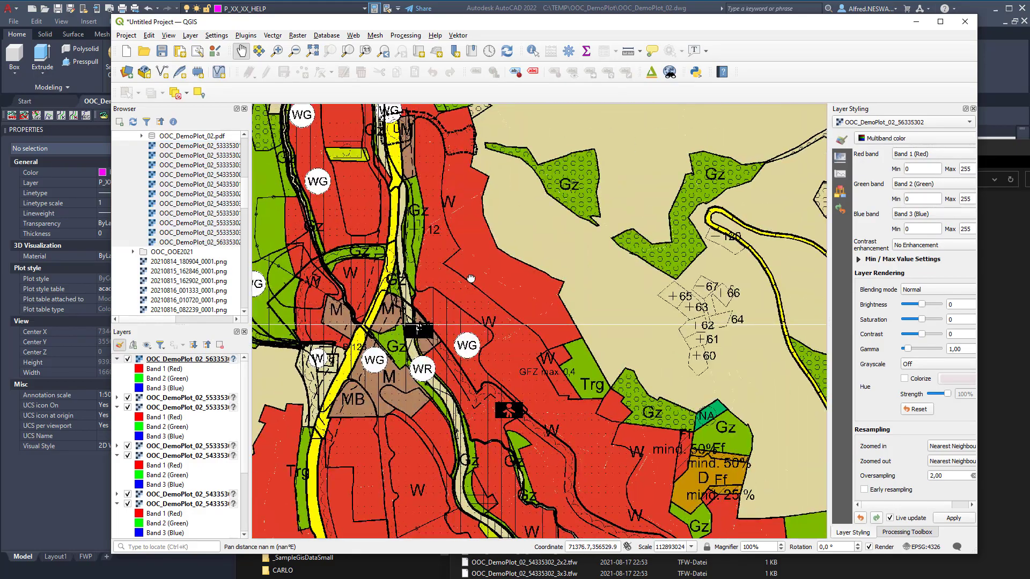
left_click_drag(471, 278, 290, 531)
left_click_drag(494, 338, 490, 392)
scroll(483, 365, "up", 3)
scroll(523, 306, "down", 1)
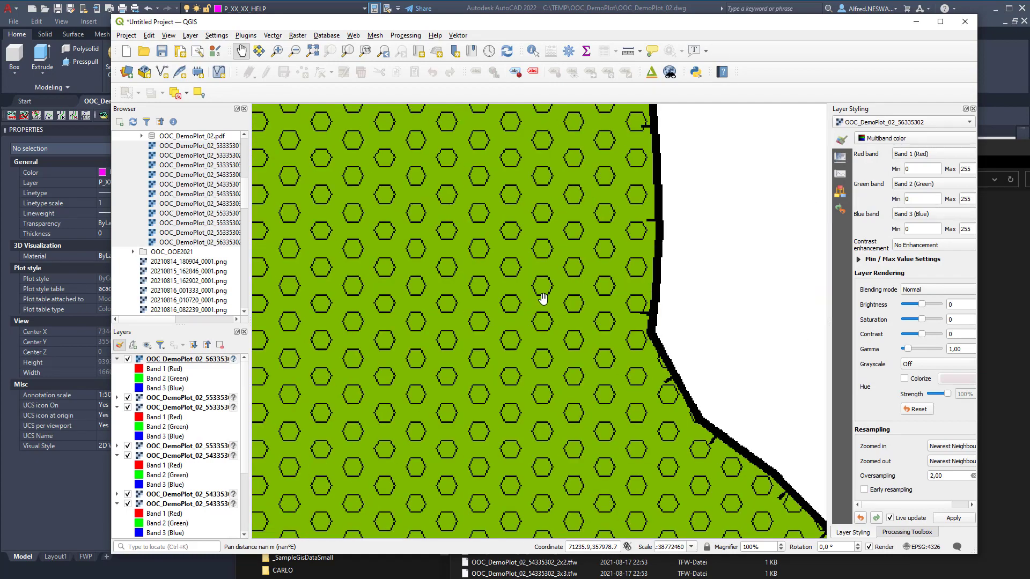
left_click_drag(543, 299, 320, 497)
scroll(539, 344, "down", 5)
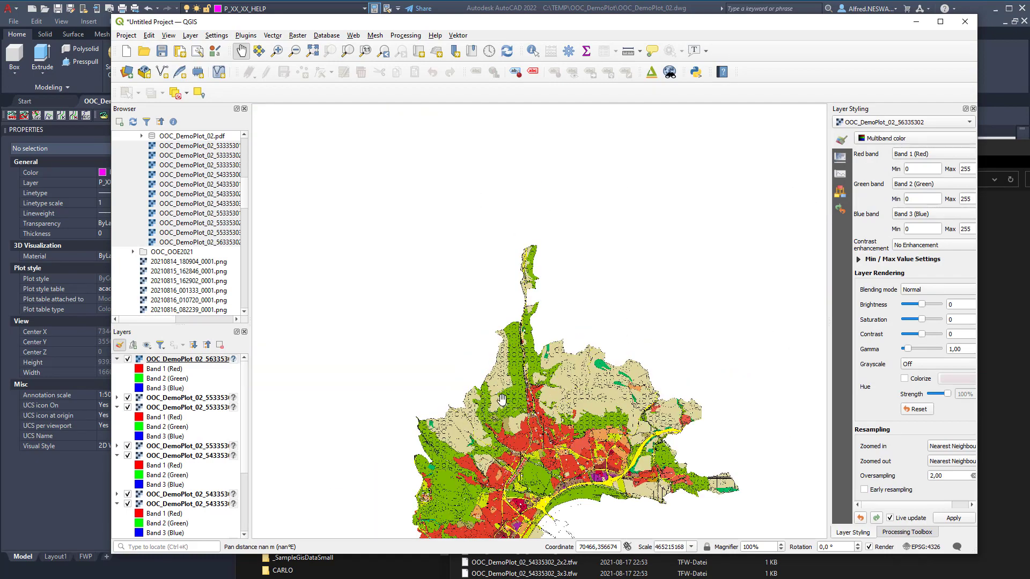
scroll(502, 376, "down", 1)
scroll(406, 423, "up", 4)
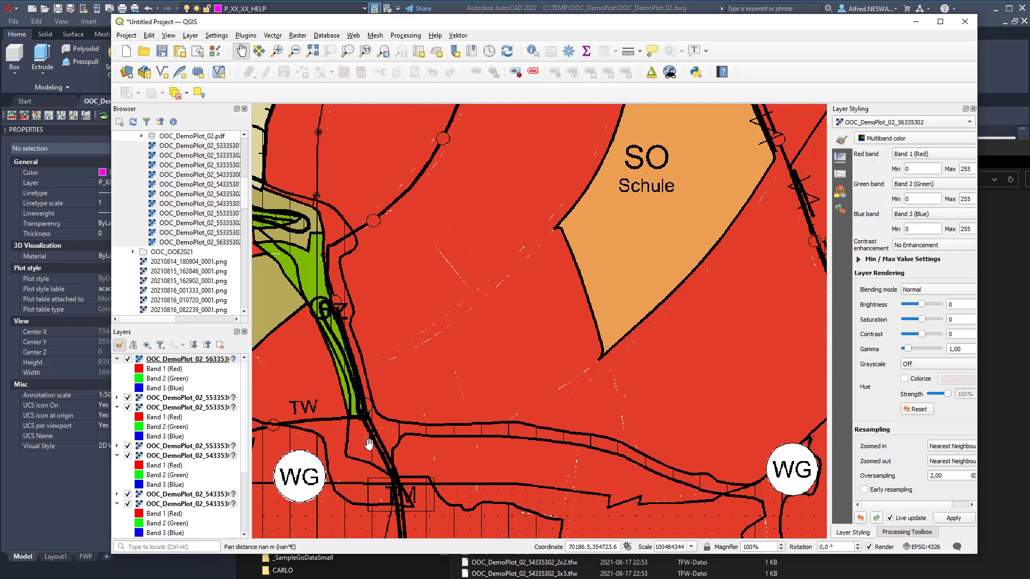
scroll(406, 423, "up", 1)
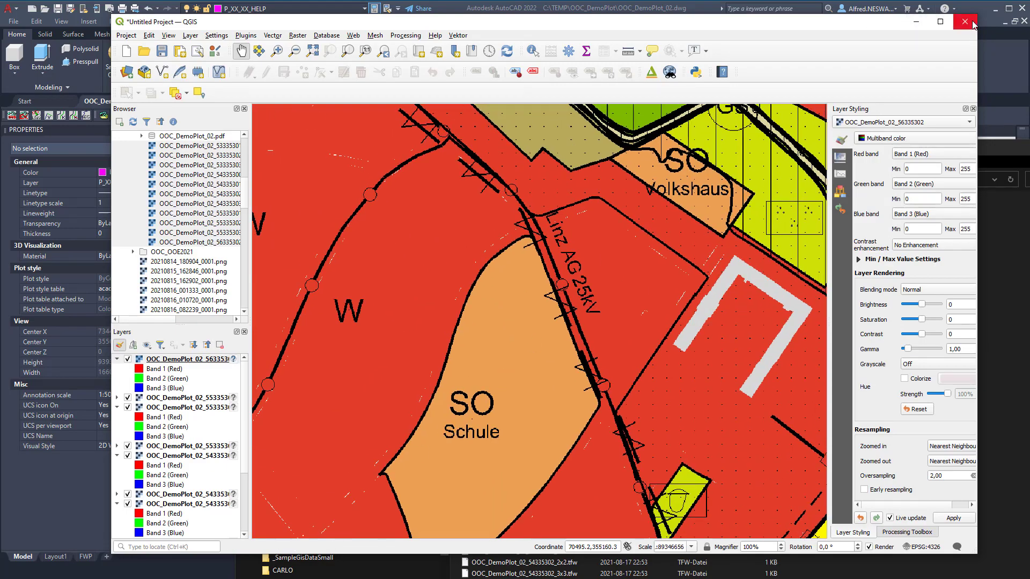
Check the area further north, then close QGIS and discard the unsaved project
scroll(496, 308, "down", 3)
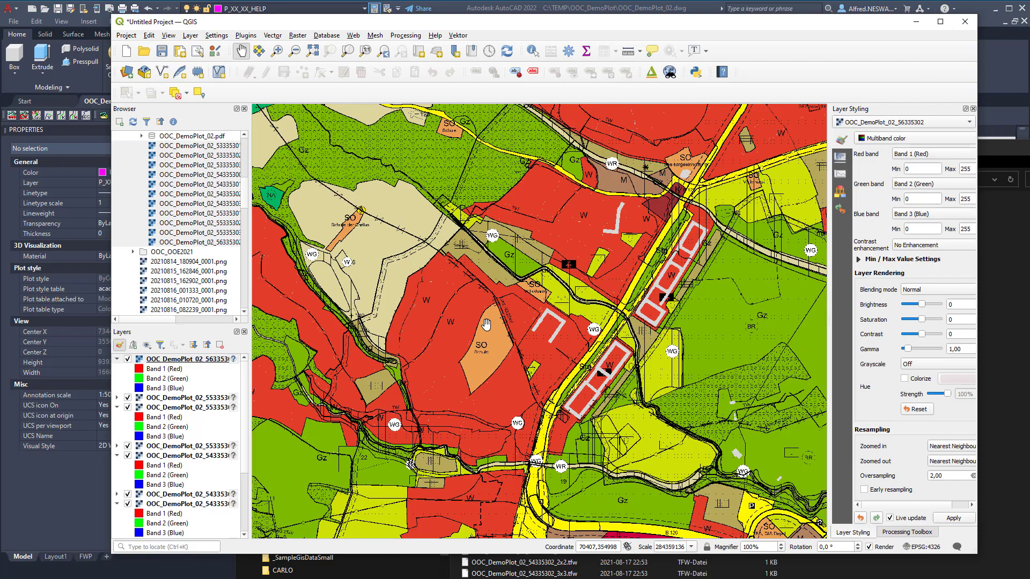
left_click_drag(496, 309, 486, 408)
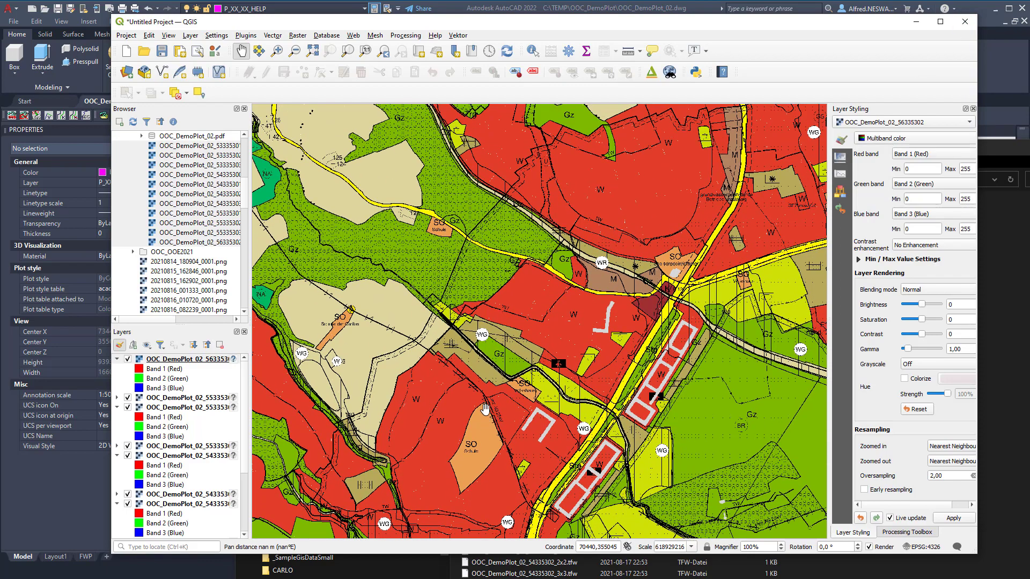
left_click(969, 26)
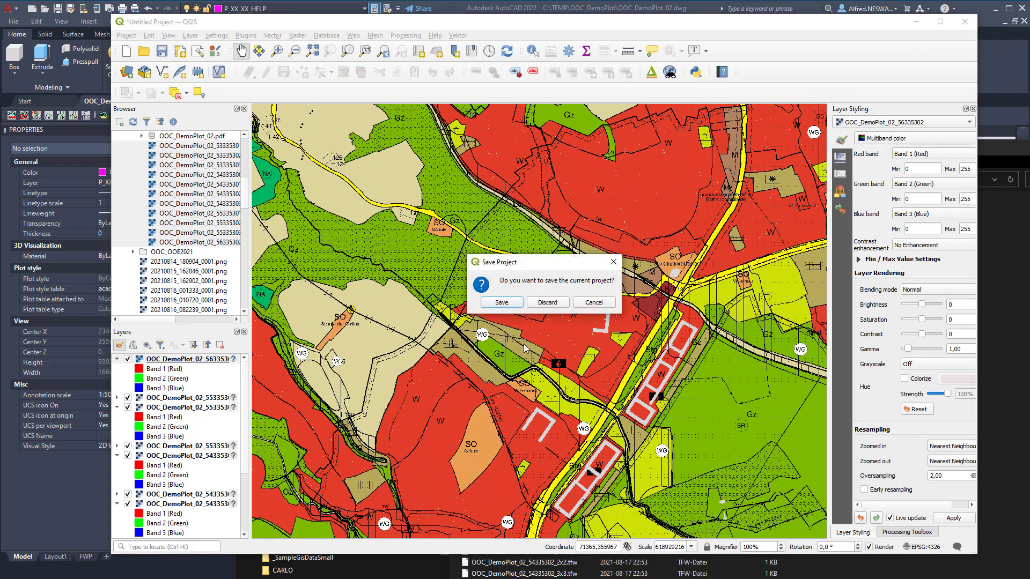
left_click(543, 304)
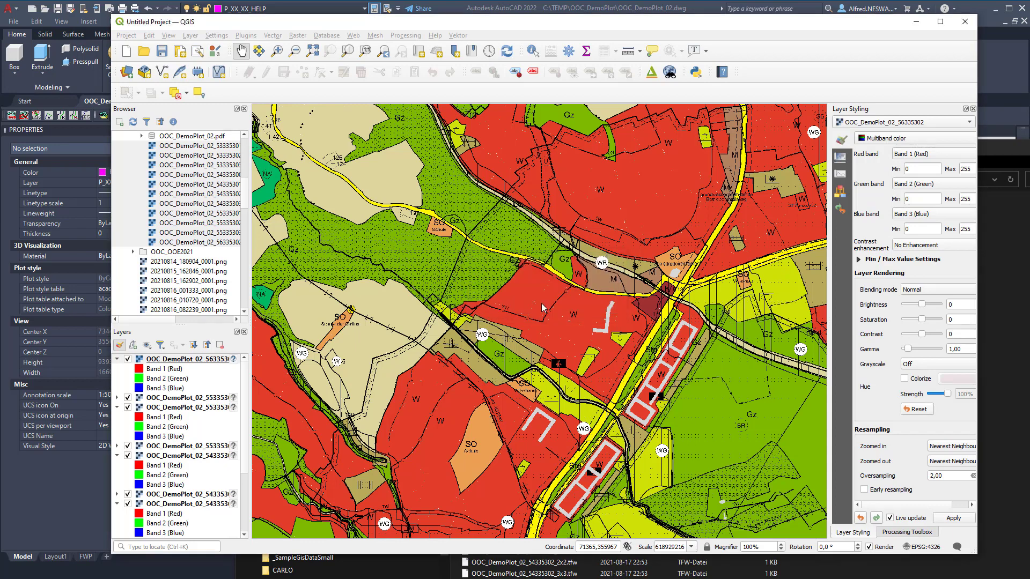
Bring AutoCAD back to the front to see the job report of 13 raster files created
left_click(503, 12)
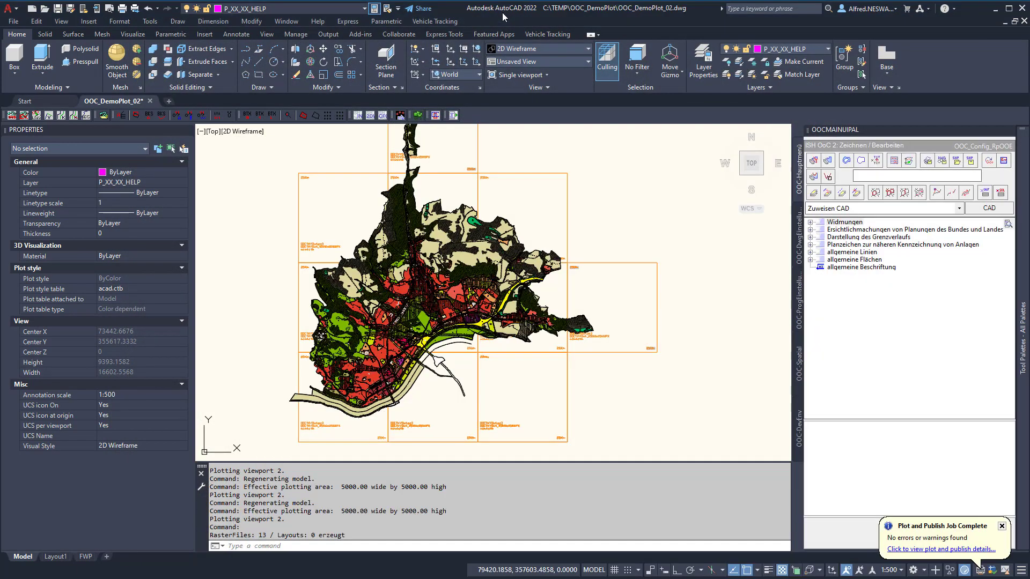